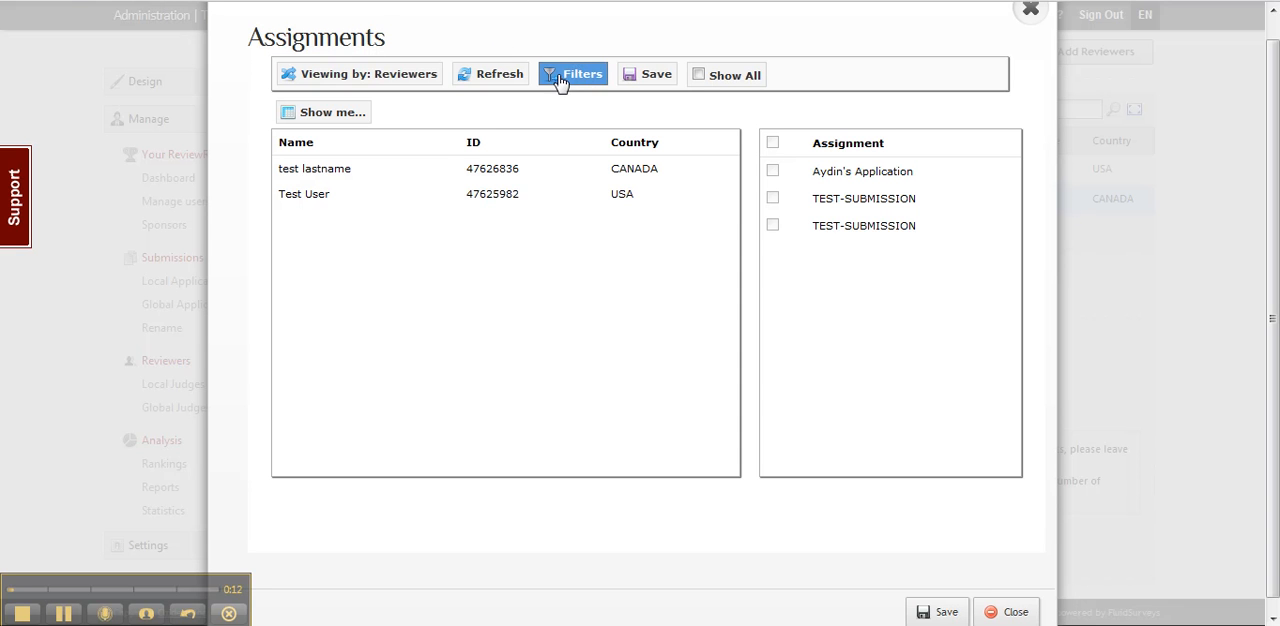
Step: Switch the assignments list to viewing by submissions and close the Assignments dialog
{"action": "left_click", "coordinate": [340, 78]}
{"action": "left_click", "coordinate": [343, 80]}
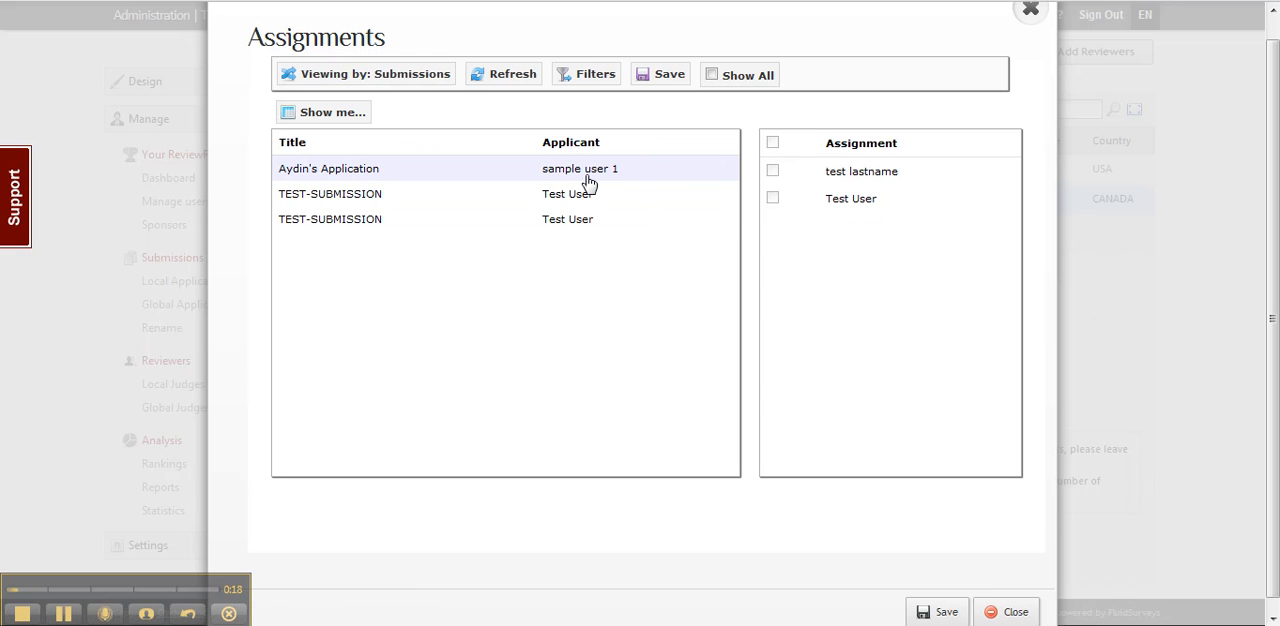
{"action": "left_click", "coordinate": [1032, 12]}
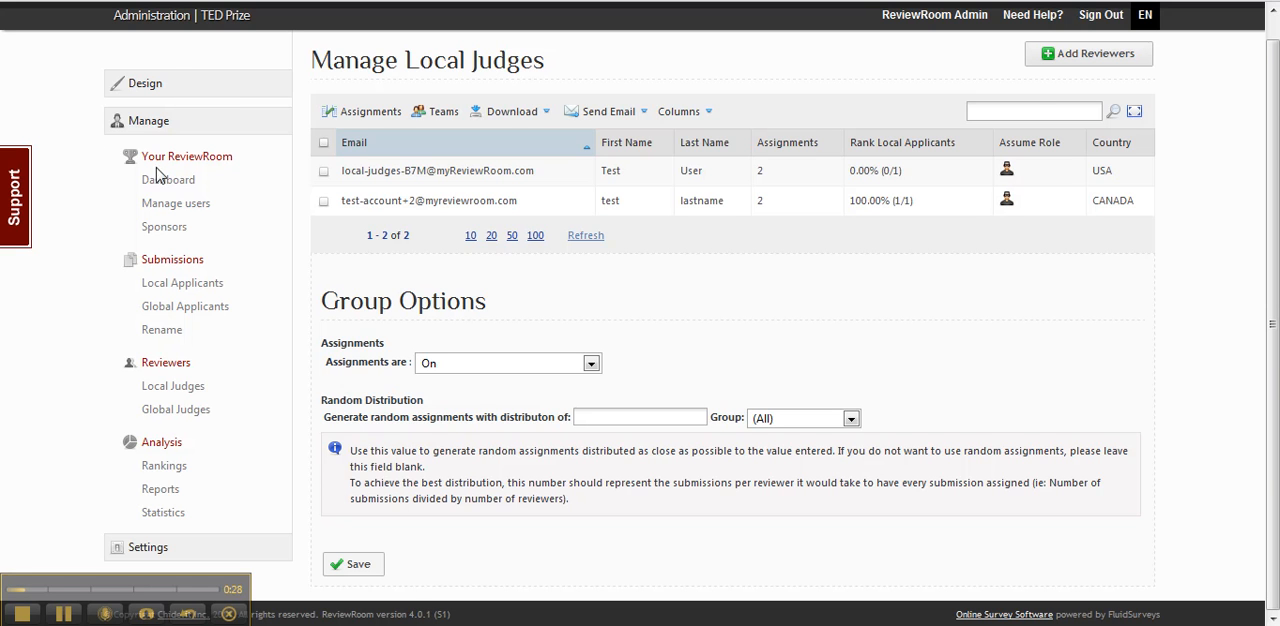
Step: Open the group setup page in the Design section and sort the groups by type
{"action": "left_click", "coordinate": [140, 89]}
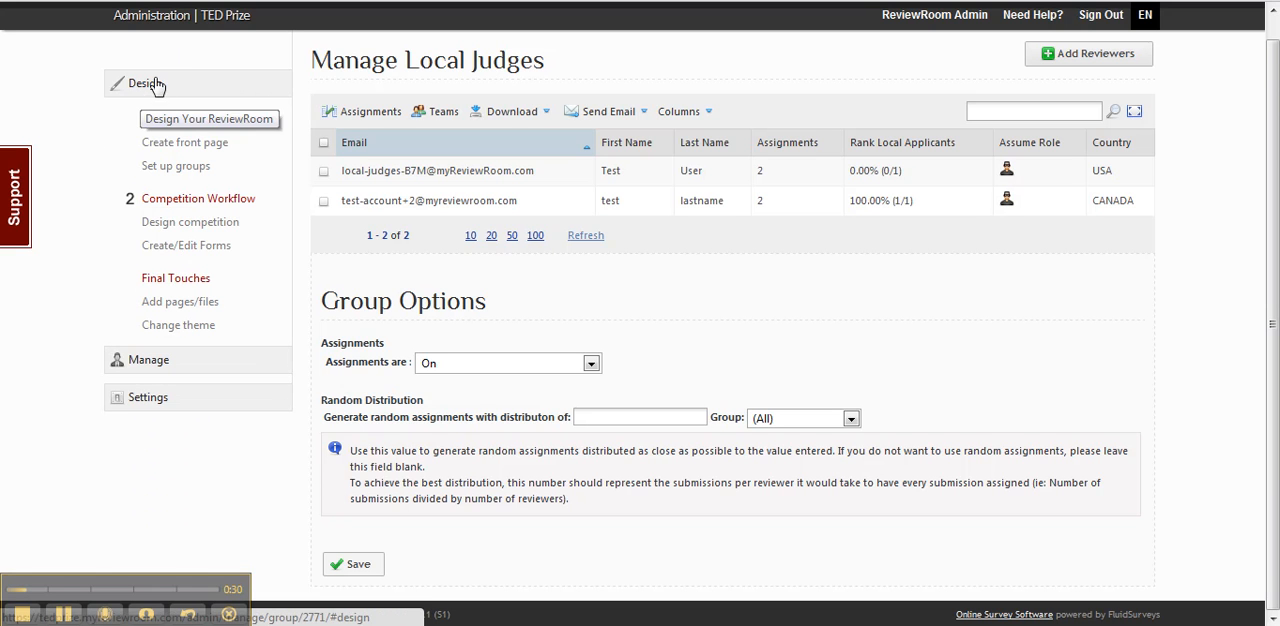
{"action": "left_click", "coordinate": [168, 170]}
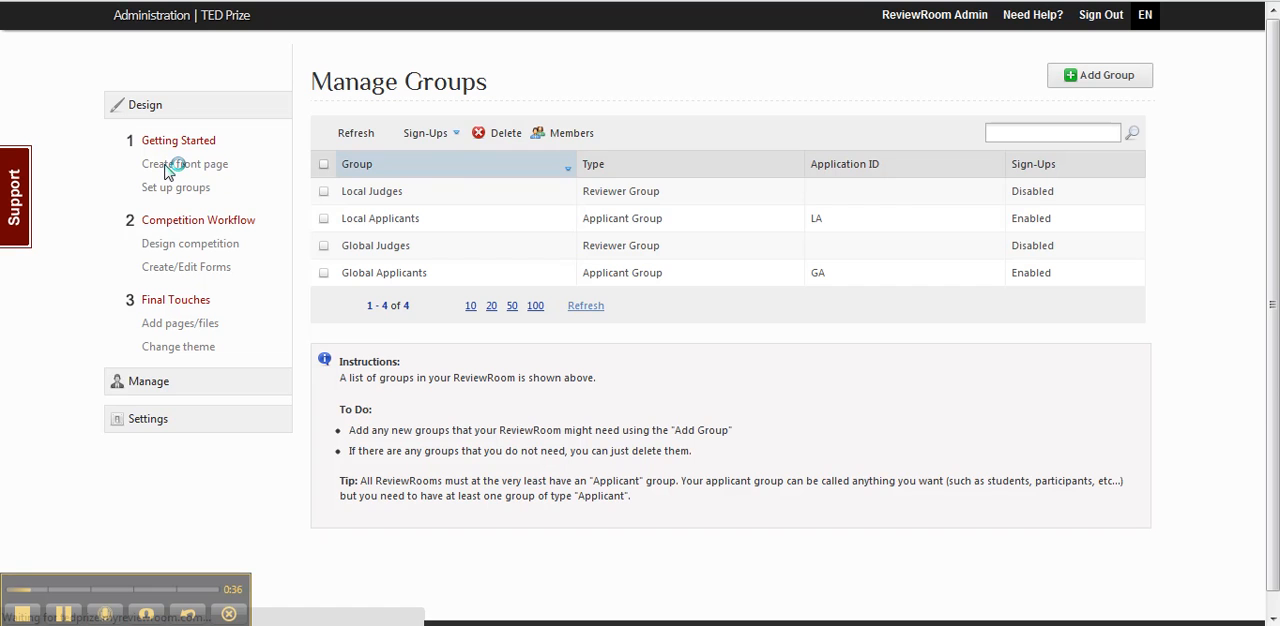
{"action": "left_click", "coordinate": [600, 166]}
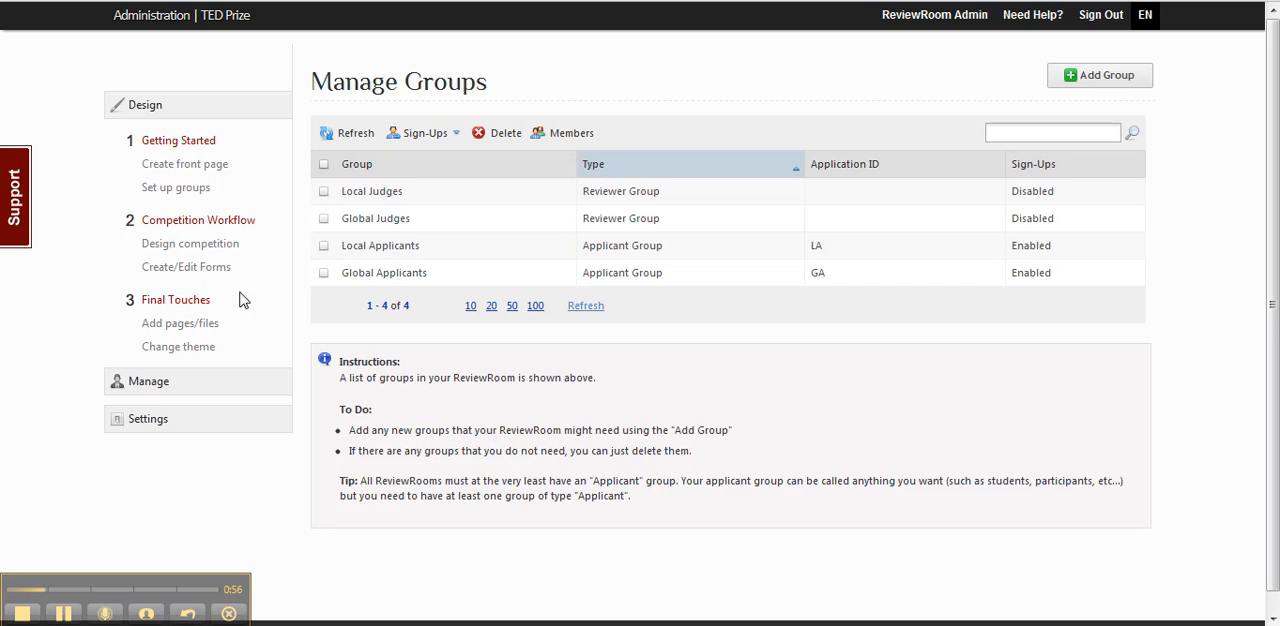
Step: Open the assignments of the Local Judges reviewer group
{"action": "left_click", "coordinate": [150, 389]}
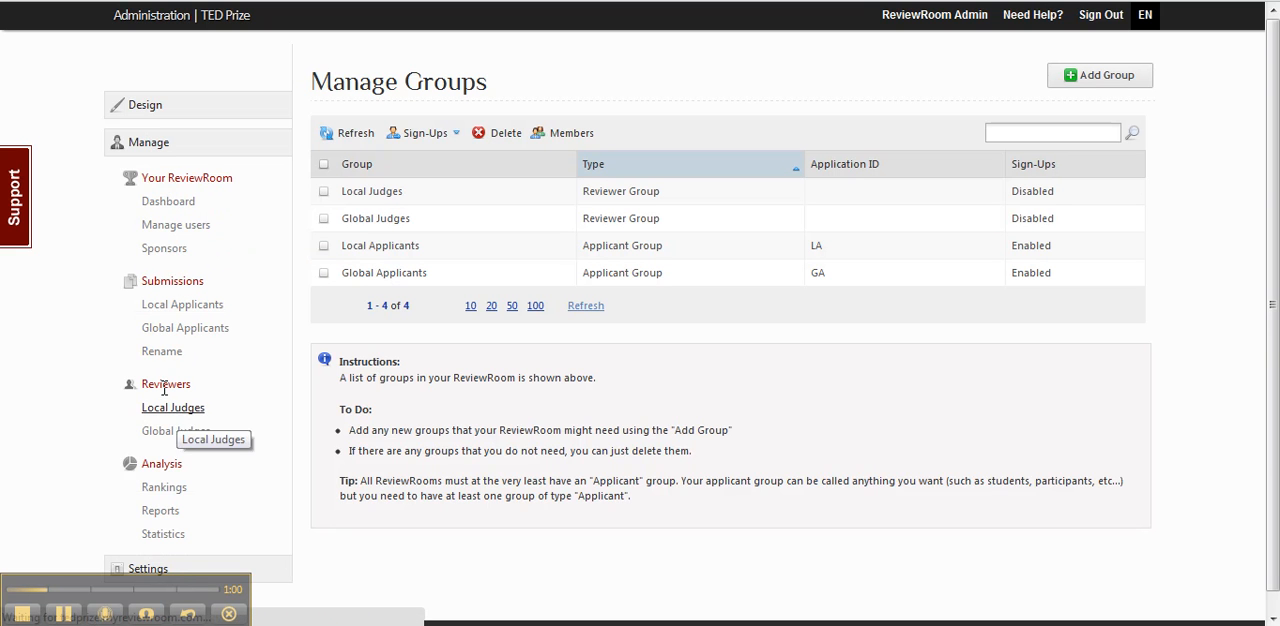
{"action": "left_click", "coordinate": [181, 390]}
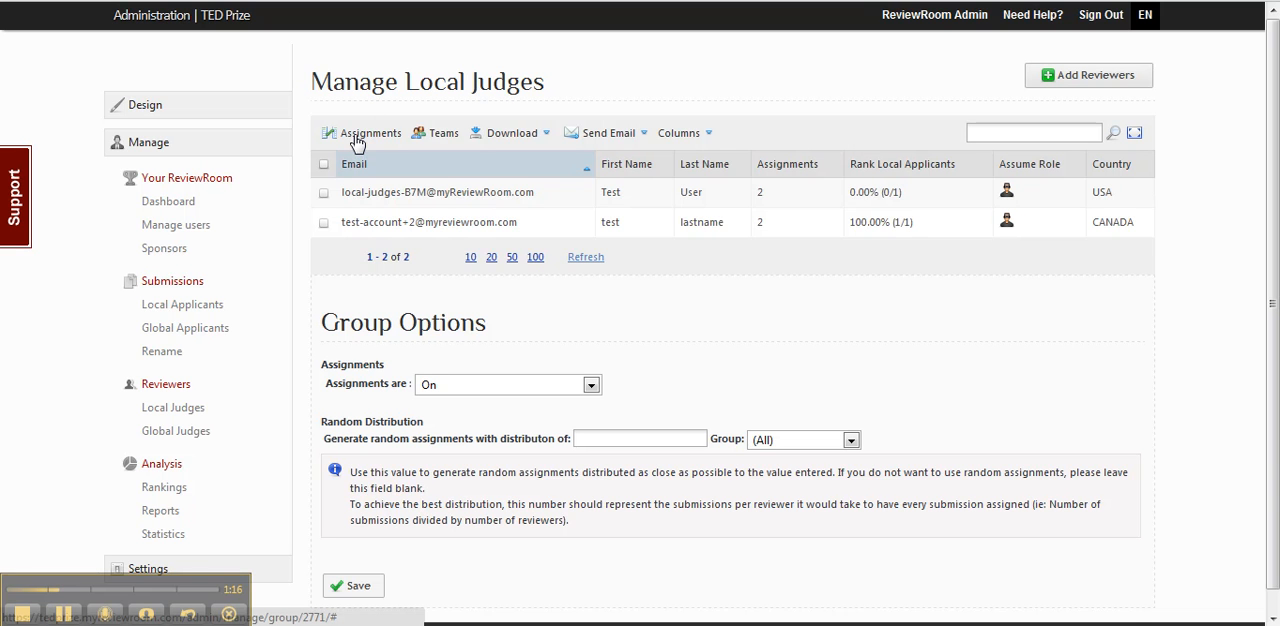
{"action": "left_click", "coordinate": [356, 138]}
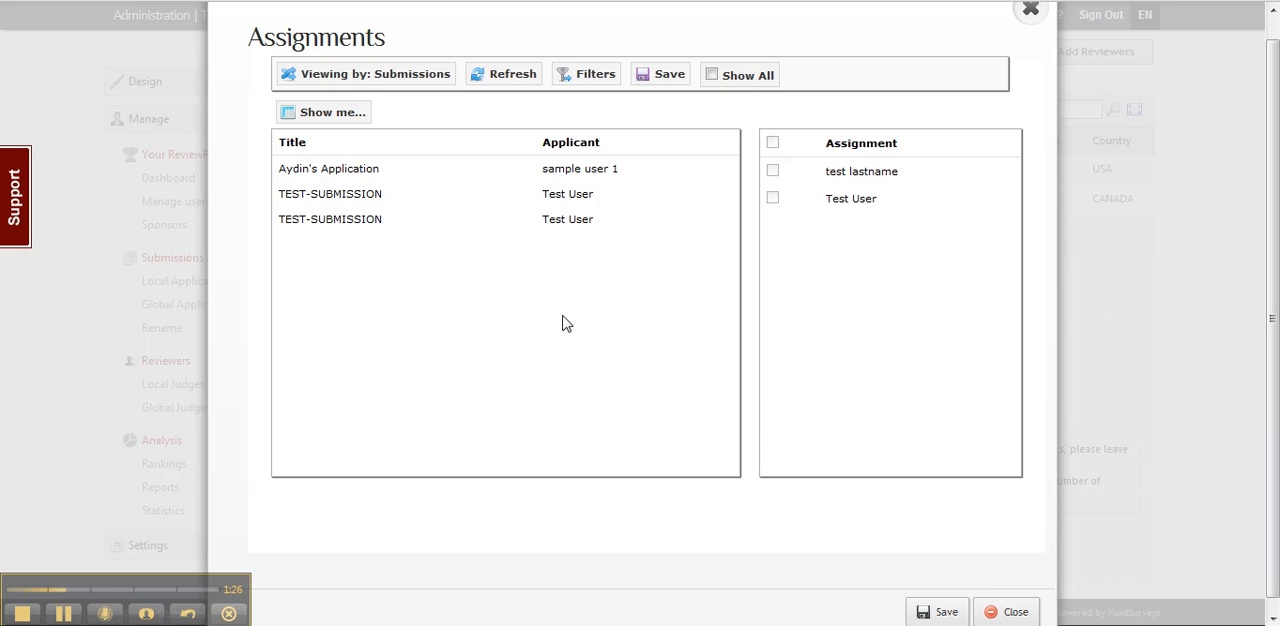
Step: Add the Group column to the submissions list in the Assignments dialog
{"action": "left_click", "coordinate": [338, 112]}
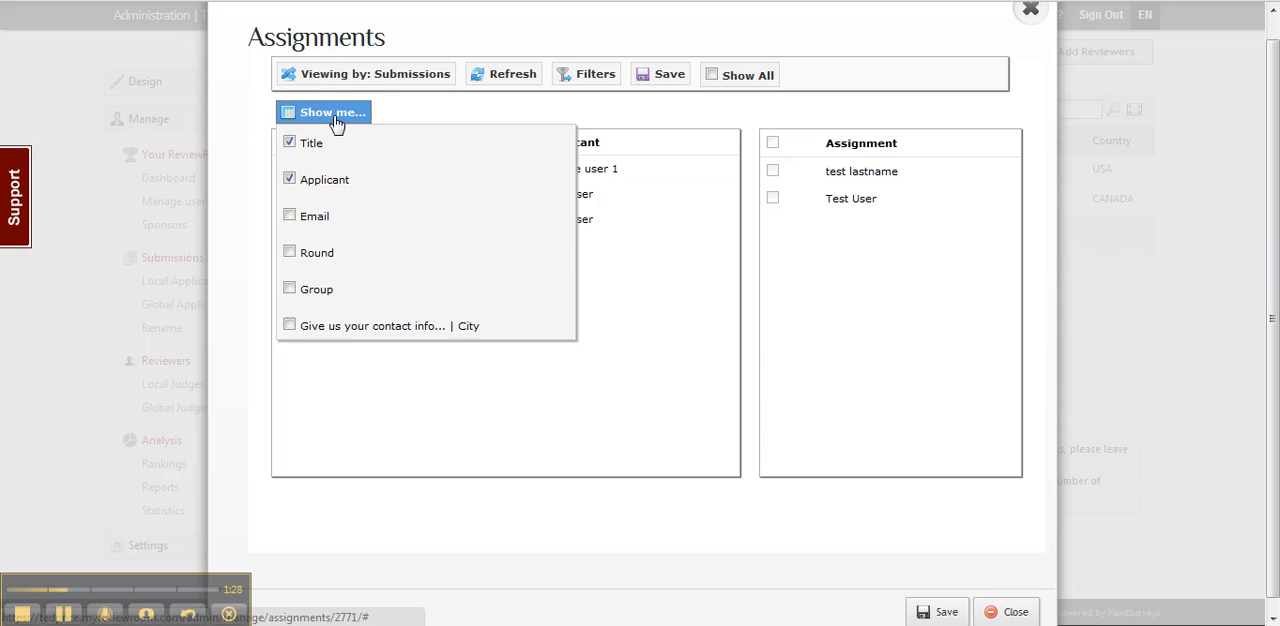
{"action": "left_click", "coordinate": [289, 289]}
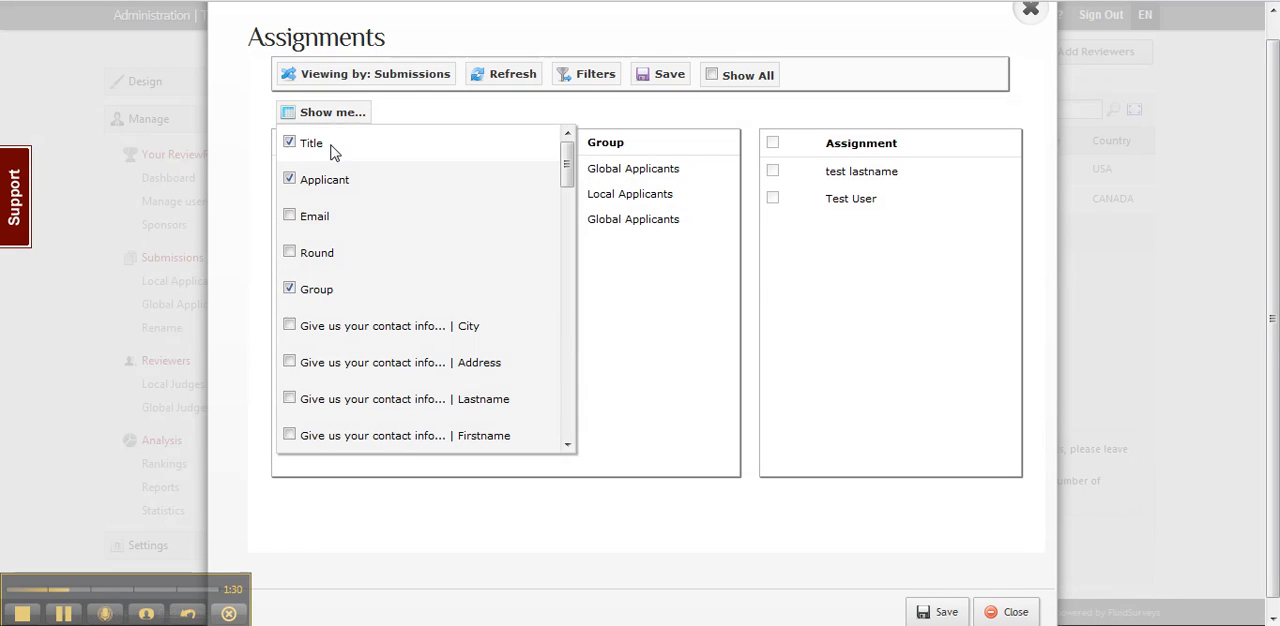
{"action": "left_click", "coordinate": [322, 118]}
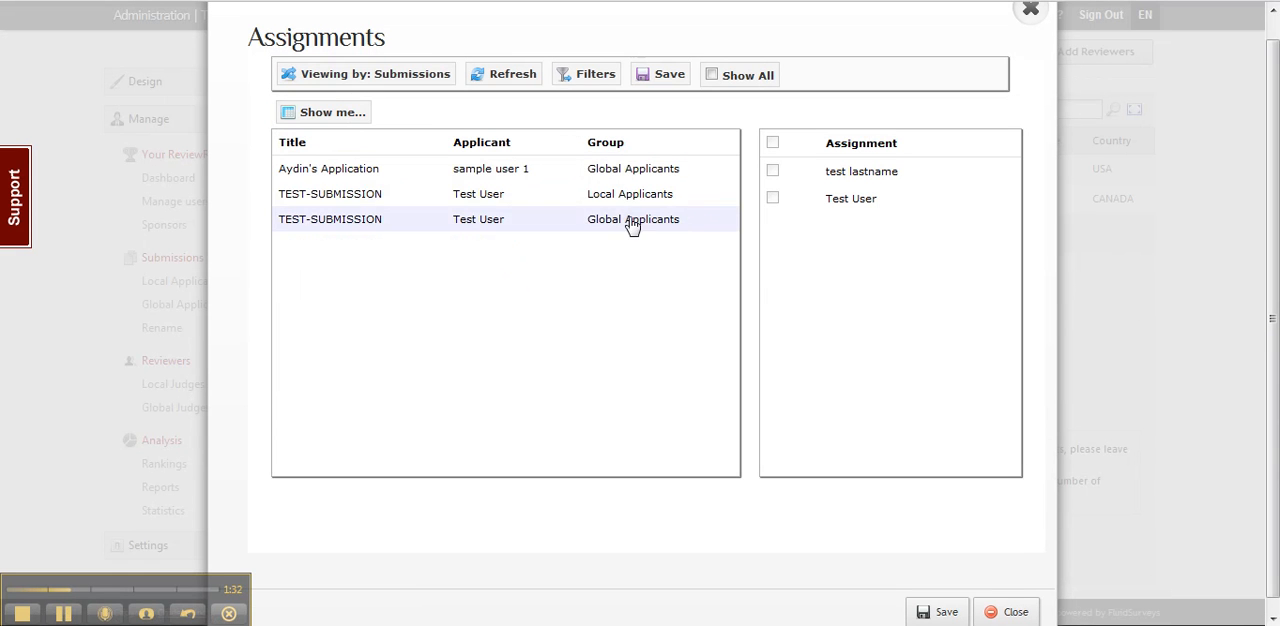
Step: Check the reviewers assigned to the Local Applicants submission and the first Global Applicants submission, and review the available display columns
{"action": "left_click", "coordinate": [378, 196]}
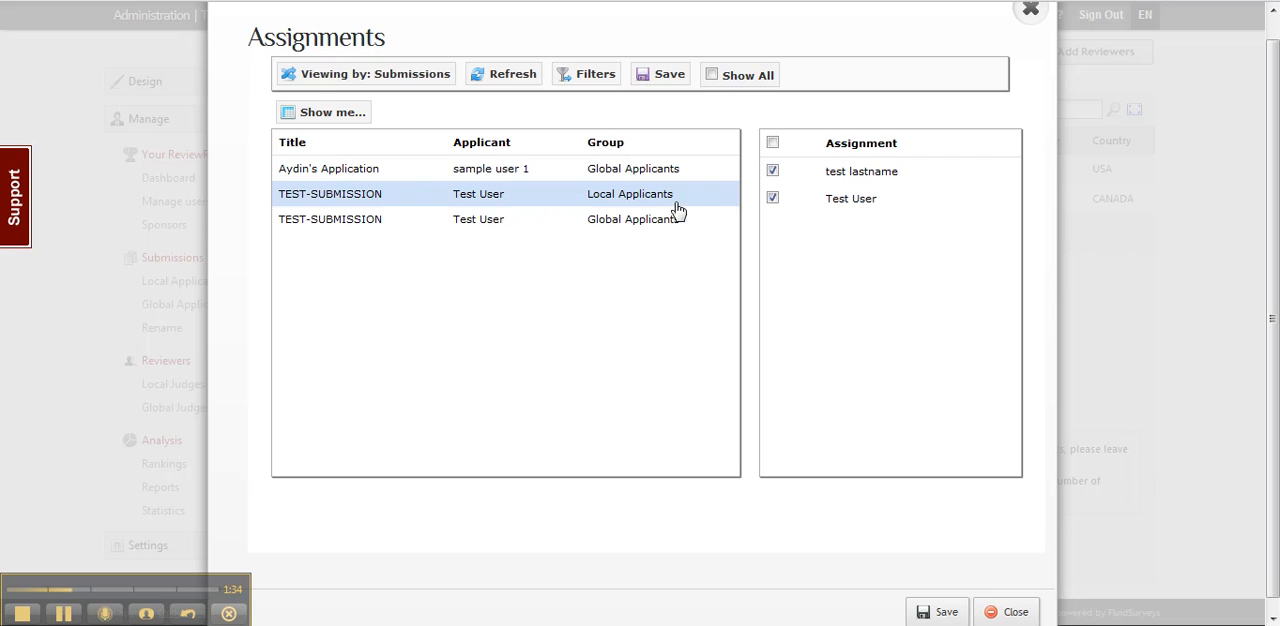
{"action": "left_click", "coordinate": [530, 170]}
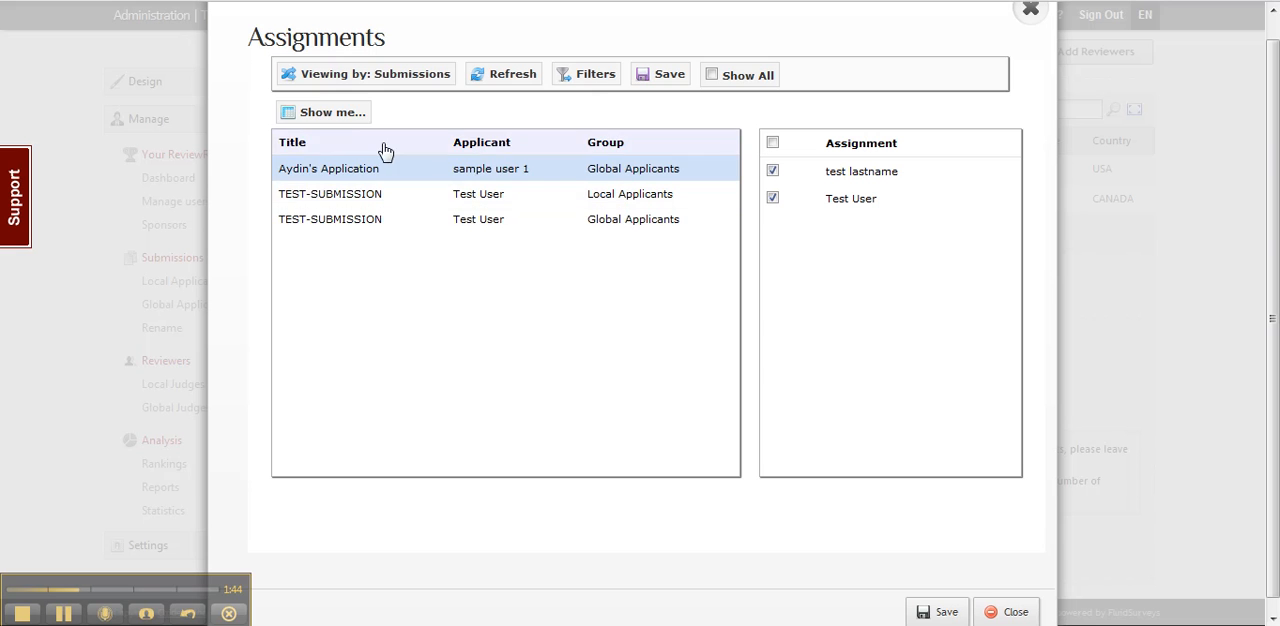
{"action": "left_click", "coordinate": [350, 117]}
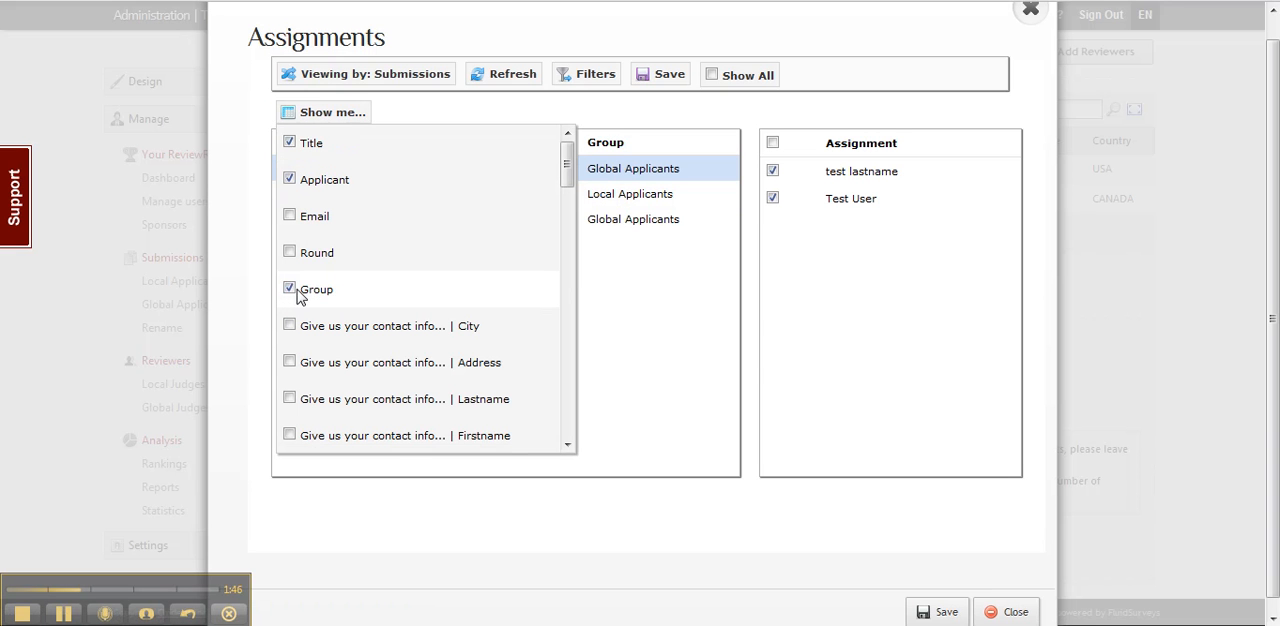
{"action": "left_click", "coordinate": [318, 117]}
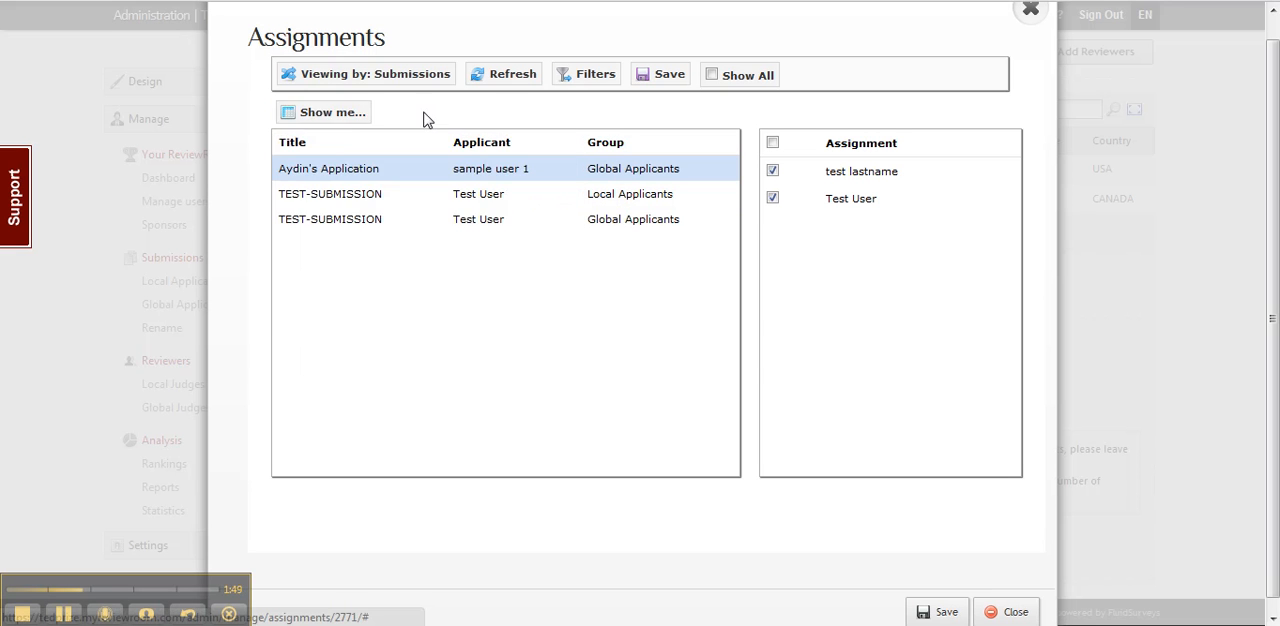
Step: Add a filter rule requiring the group to be exactly Local Applicants and apply it to the submissions
{"action": "left_click", "coordinate": [590, 86]}
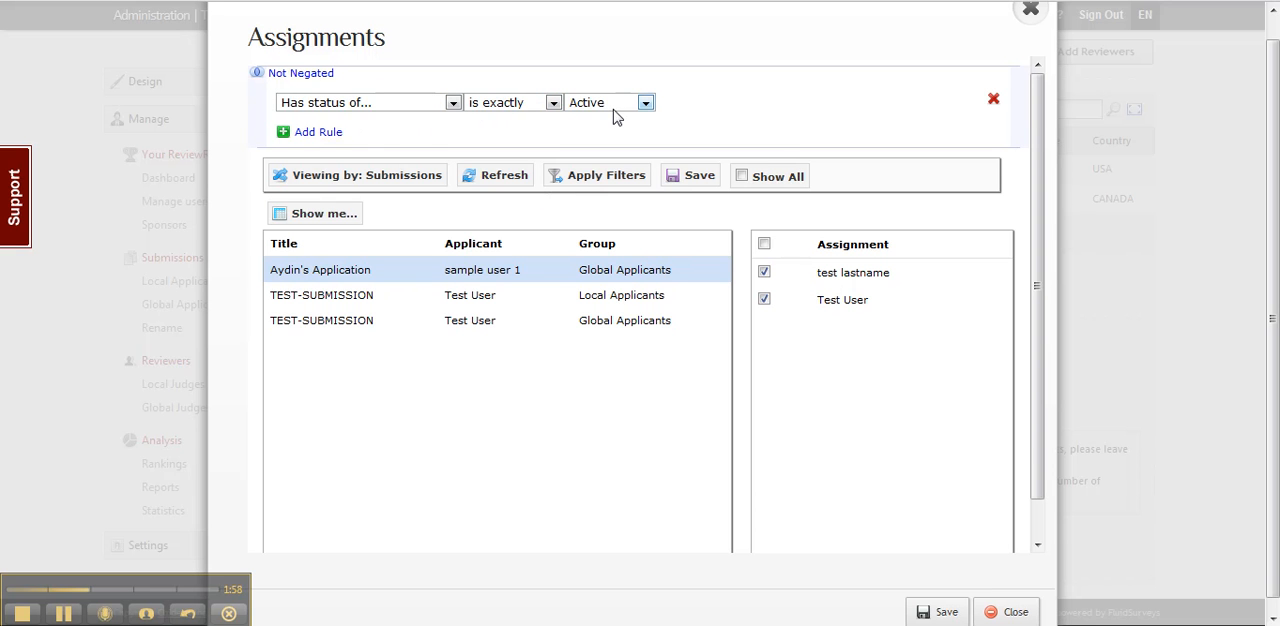
{"action": "left_click", "coordinate": [322, 133]}
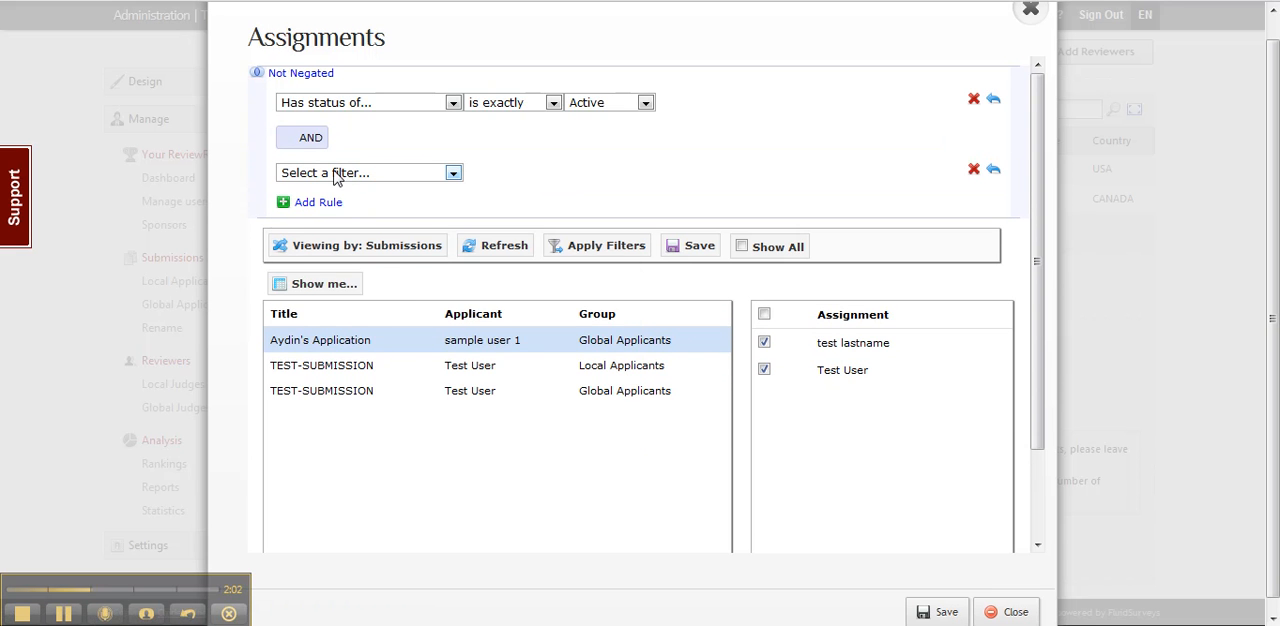
{"action": "left_click", "coordinate": [337, 172]}
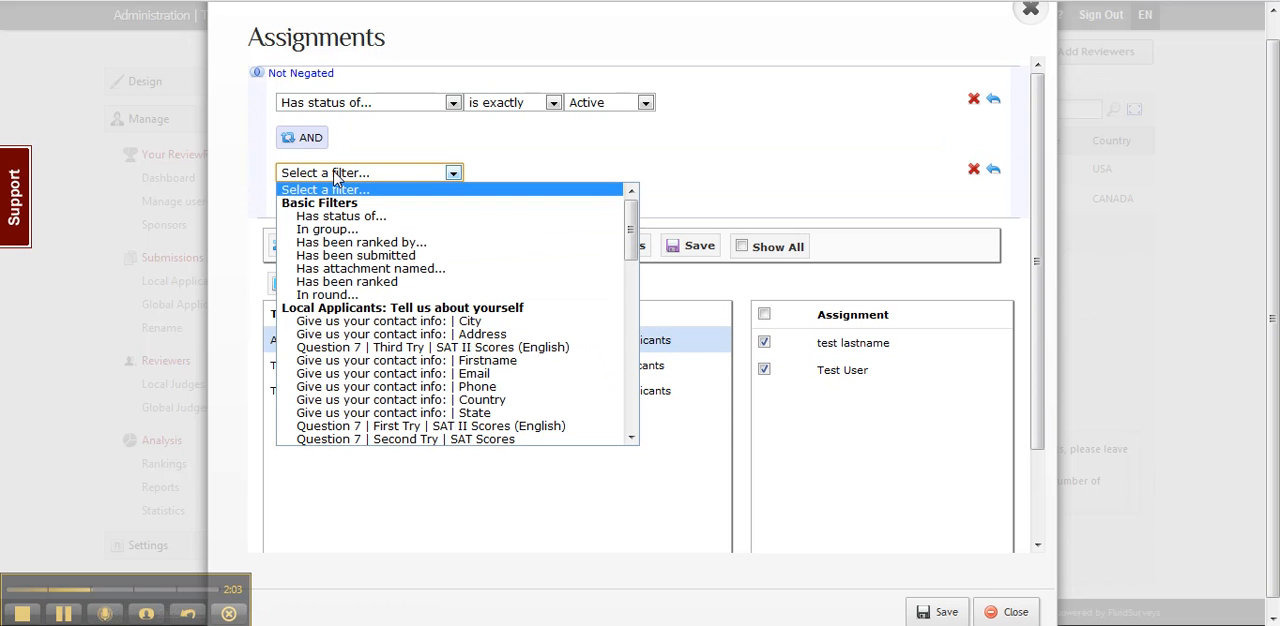
{"action": "left_click", "coordinate": [337, 230]}
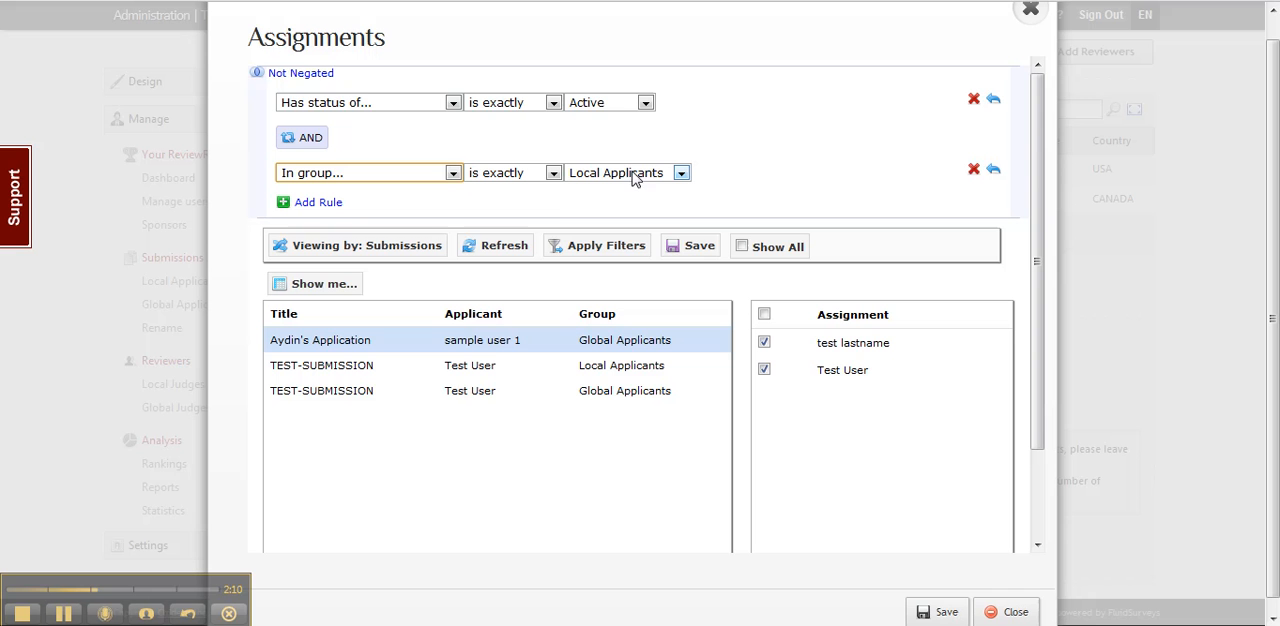
{"action": "left_click", "coordinate": [608, 251]}
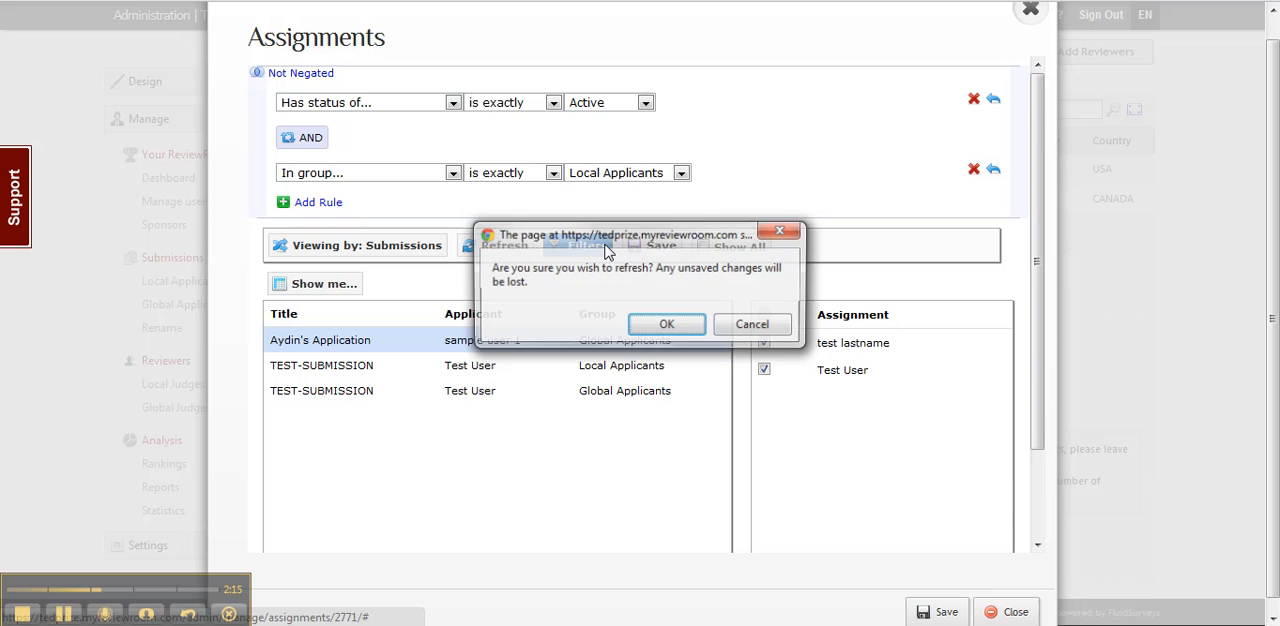
{"action": "left_click", "coordinate": [650, 334]}
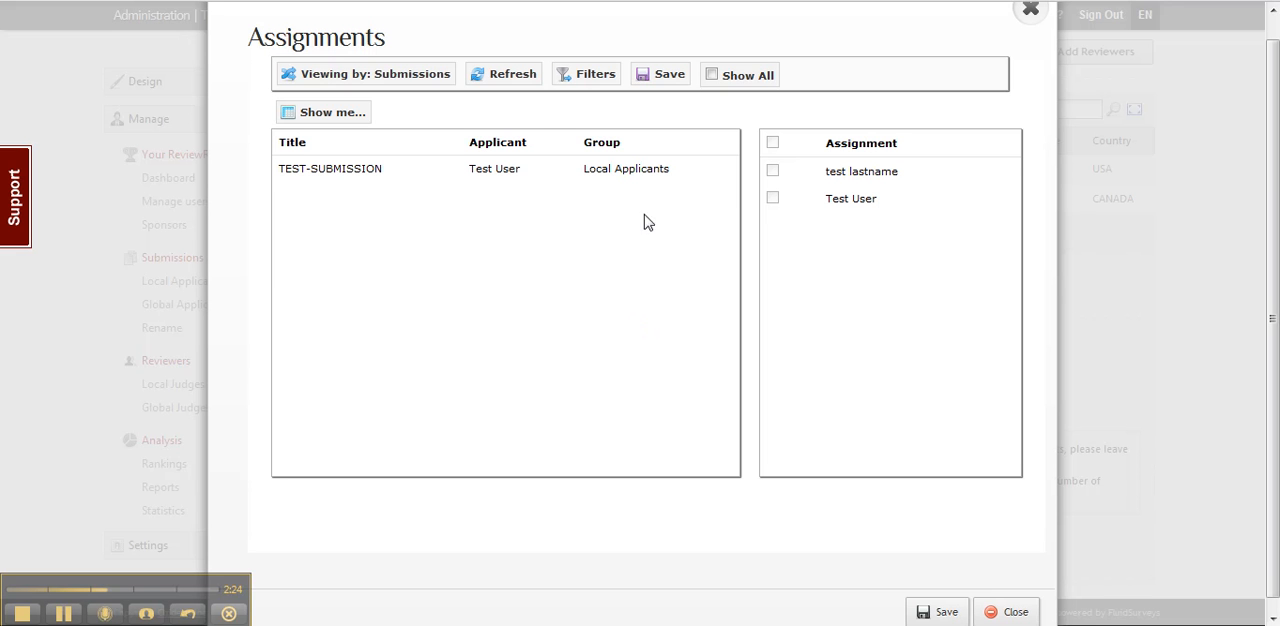
Step: Change the group rule to Global Applicants, look through the available filter criteria, and apply the filter
{"action": "left_click", "coordinate": [590, 76]}
{"action": "left_click", "coordinate": [597, 178]}
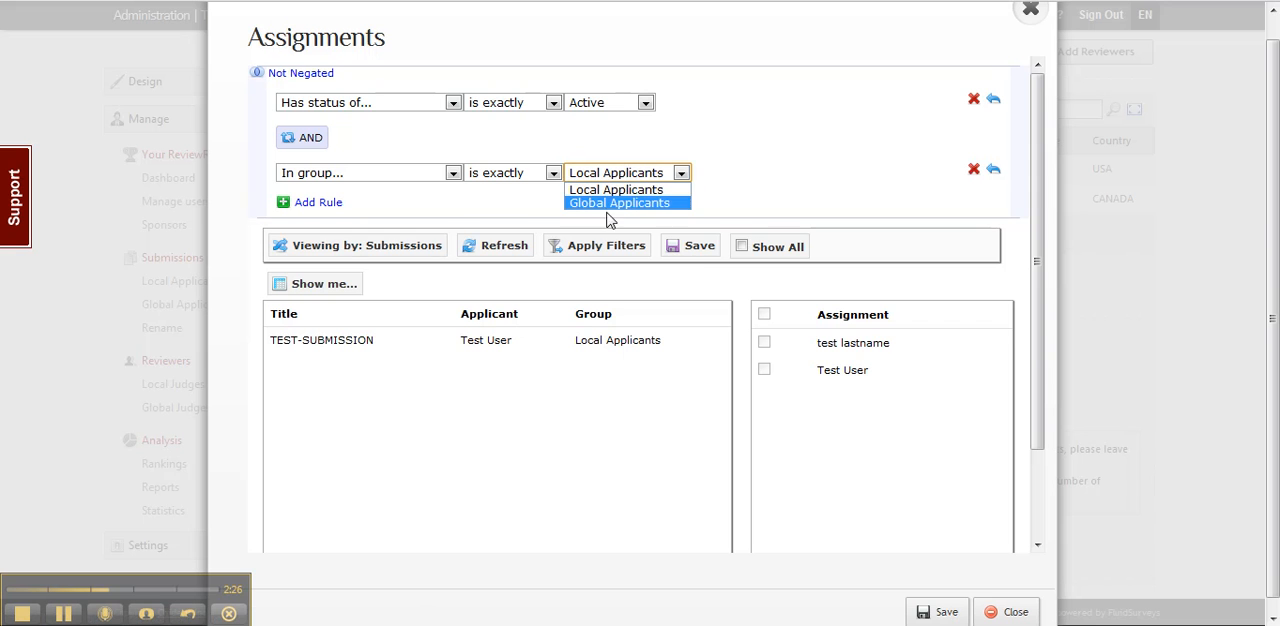
{"action": "left_click", "coordinate": [606, 204]}
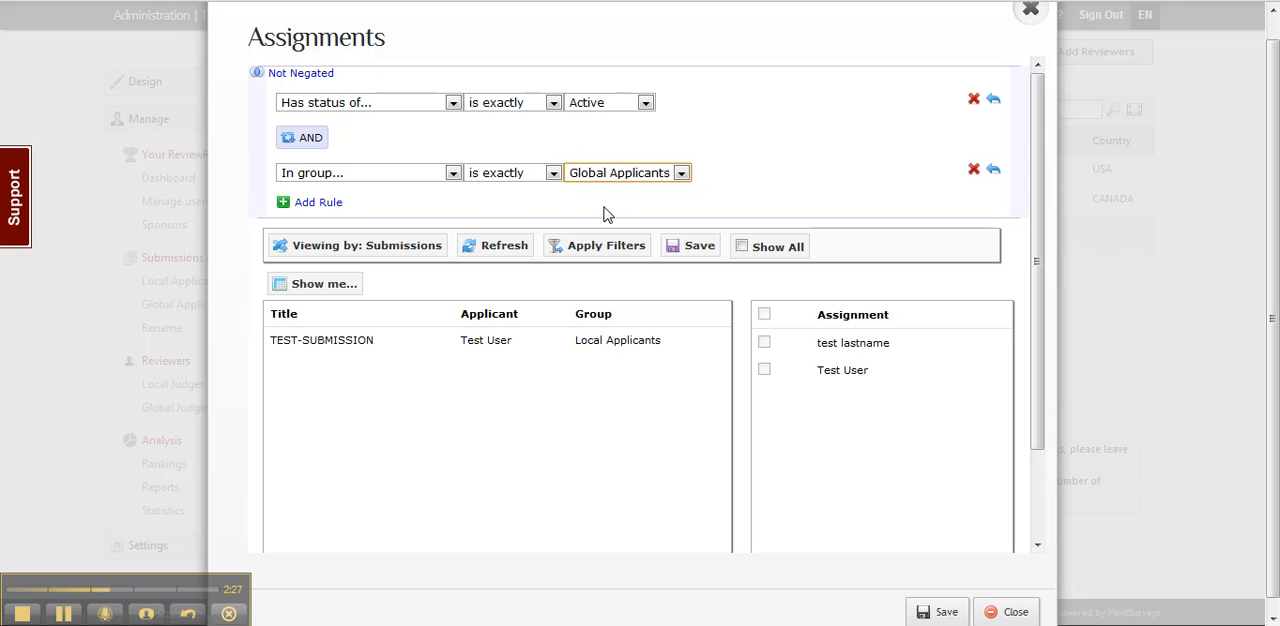
{"action": "left_click", "coordinate": [347, 174]}
{"action": "scroll", "coordinate": [437, 247], "scroll_direction": "down", "scroll_amount": 5}
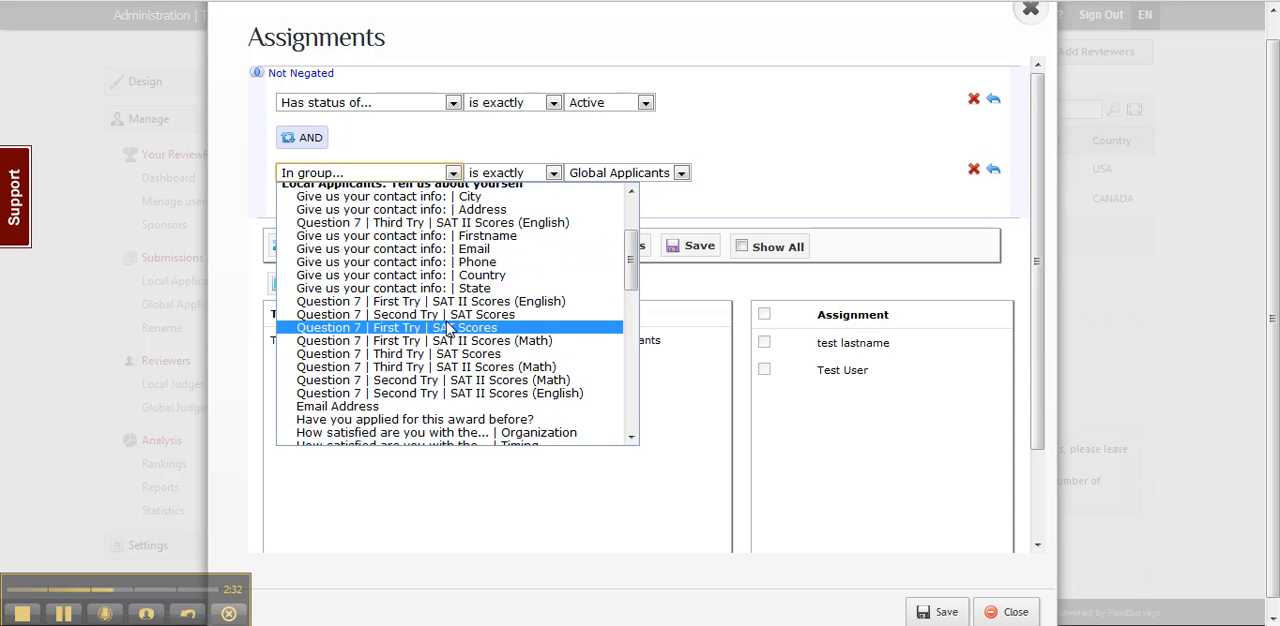
{"action": "scroll", "coordinate": [432, 248], "scroll_direction": "down", "scroll_amount": 6}
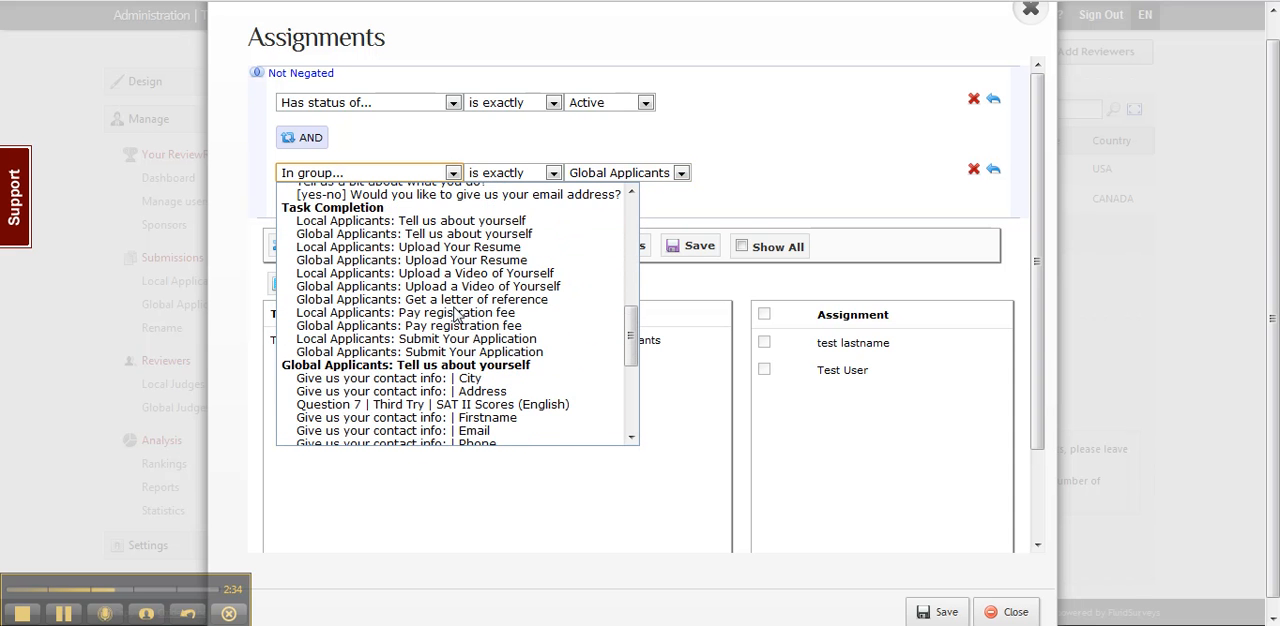
{"action": "left_click", "coordinate": [422, 173]}
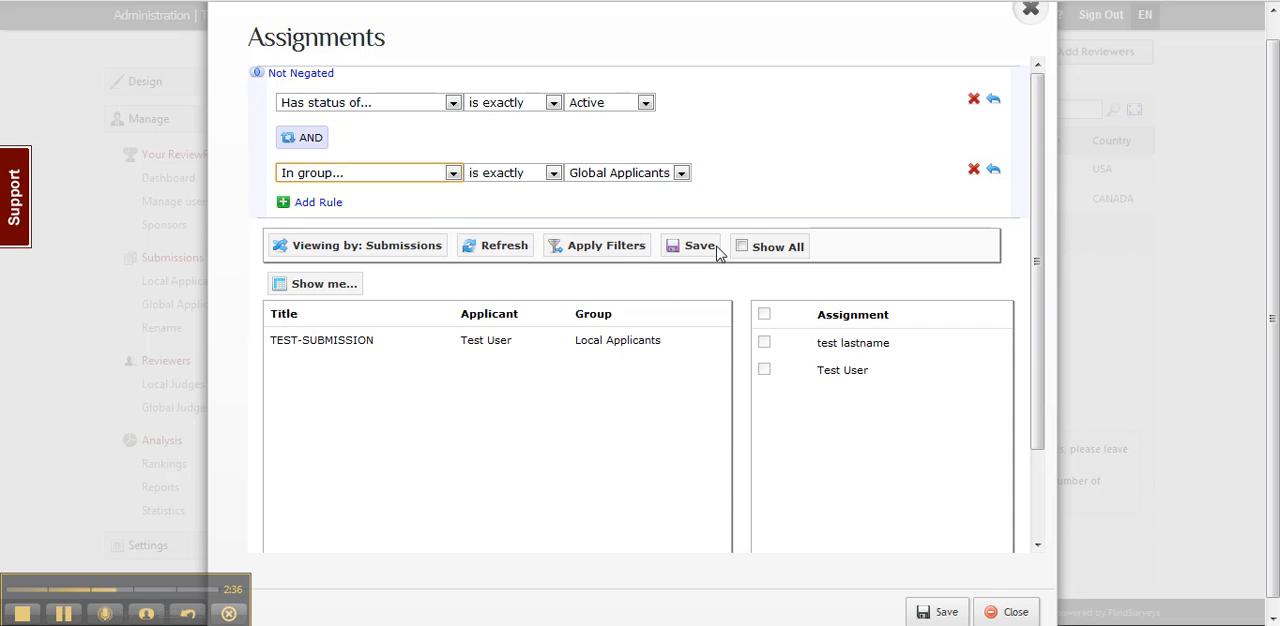
{"action": "left_click", "coordinate": [631, 250]}
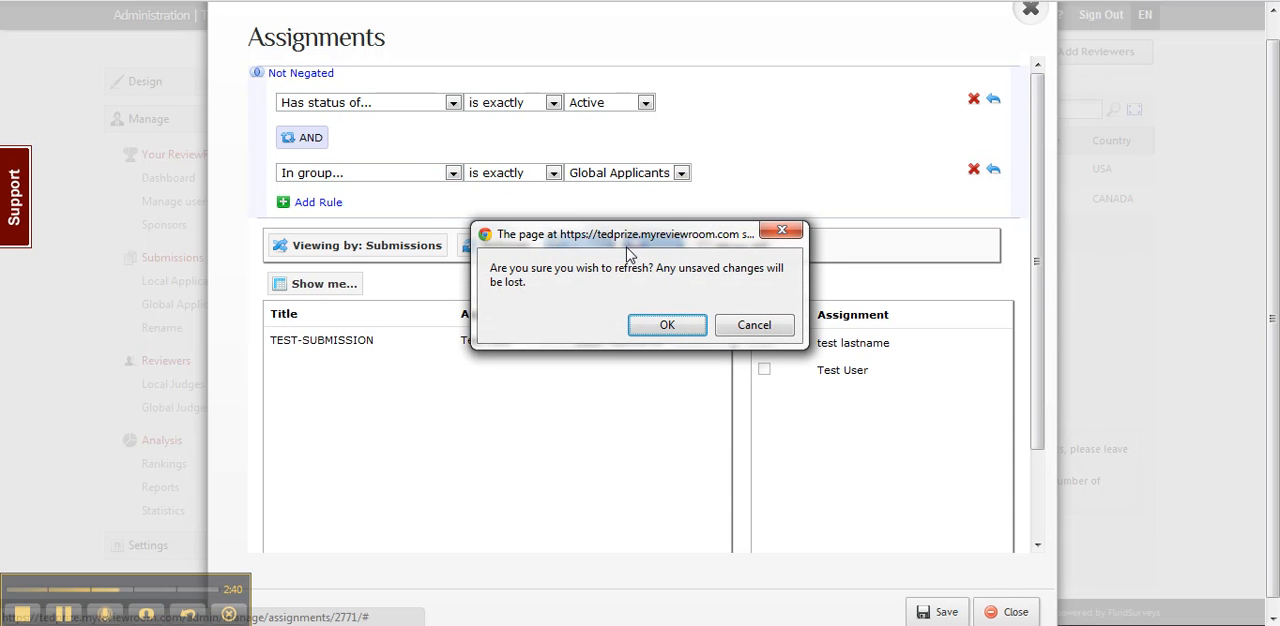
{"action": "left_click", "coordinate": [688, 330]}
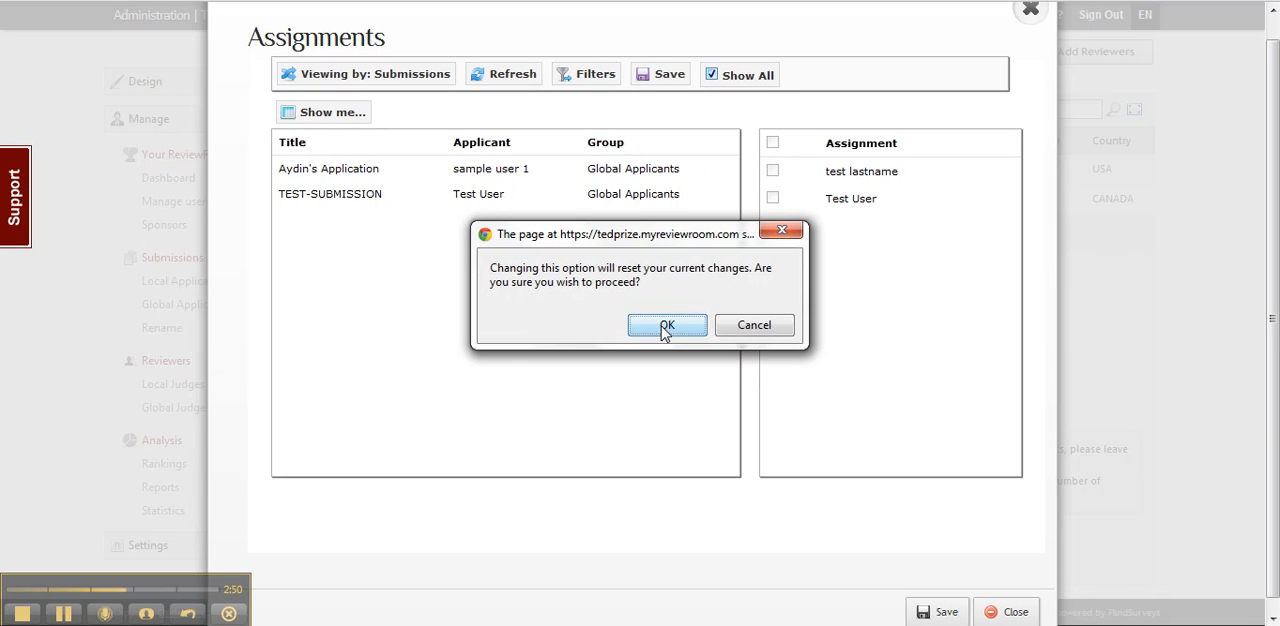
Step: Turn the Show All option on and back off, accepting the reset of current changes
{"action": "left_click", "coordinate": [659, 326]}
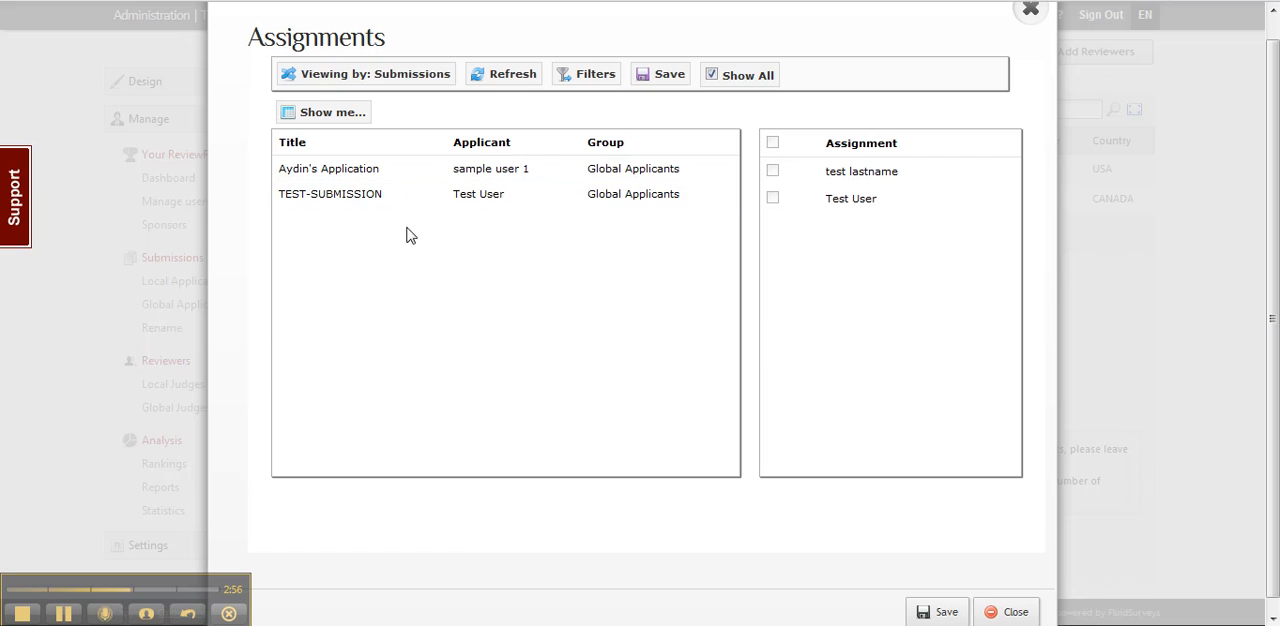
{"action": "left_click", "coordinate": [712, 77]}
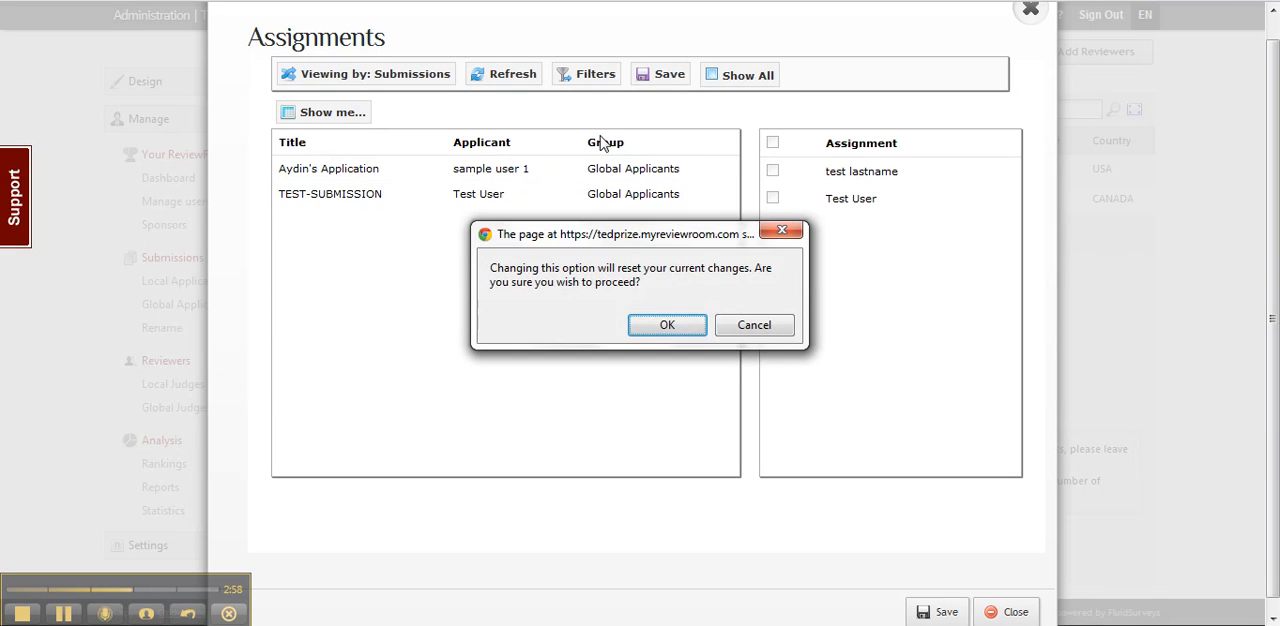
{"action": "left_click", "coordinate": [586, 323]}
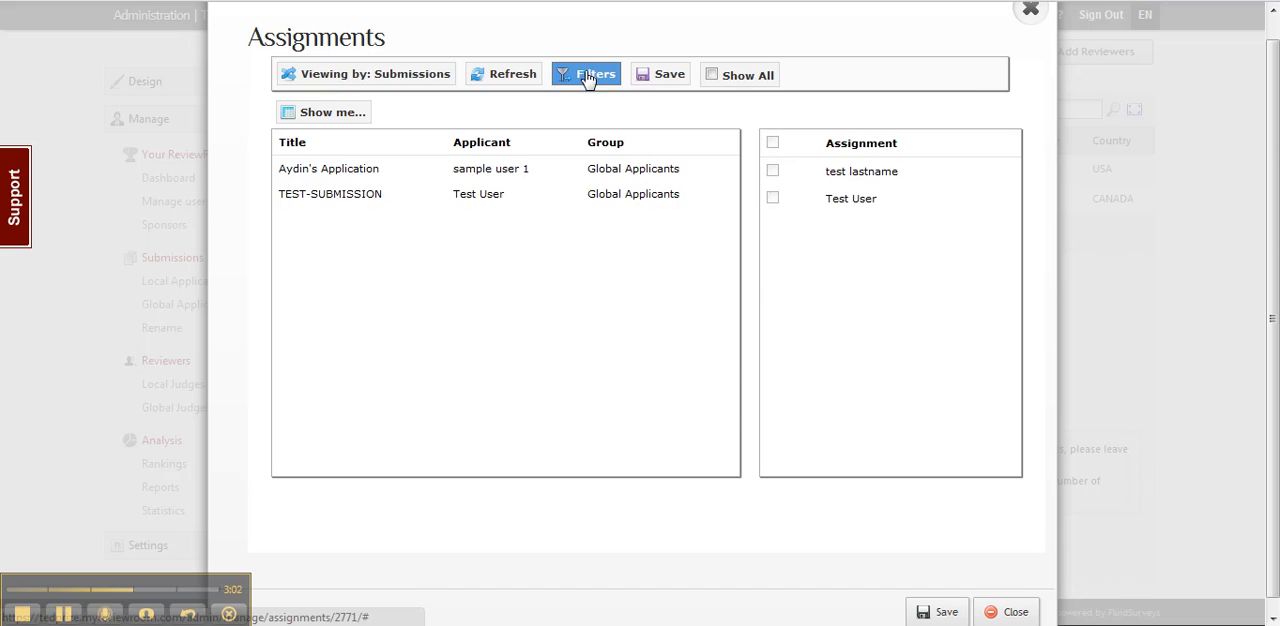
Step: Remove the group rule from the filters and reapply them with only the Active status rule
{"action": "left_click", "coordinate": [588, 76]}
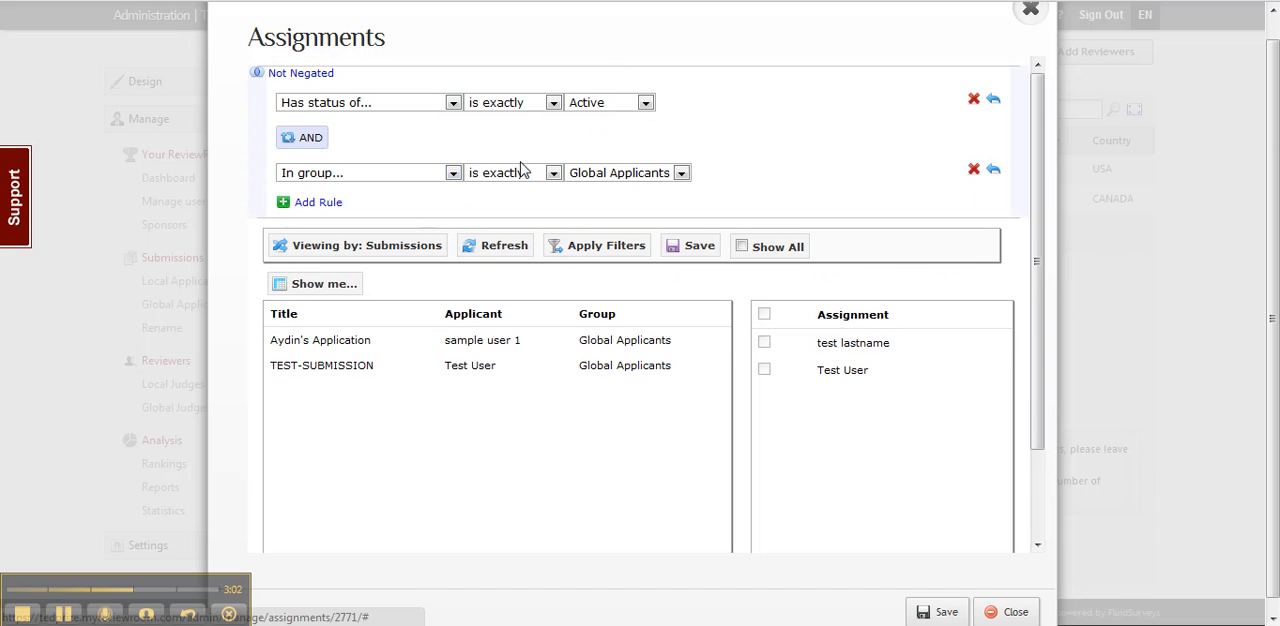
{"action": "left_click", "coordinate": [974, 171]}
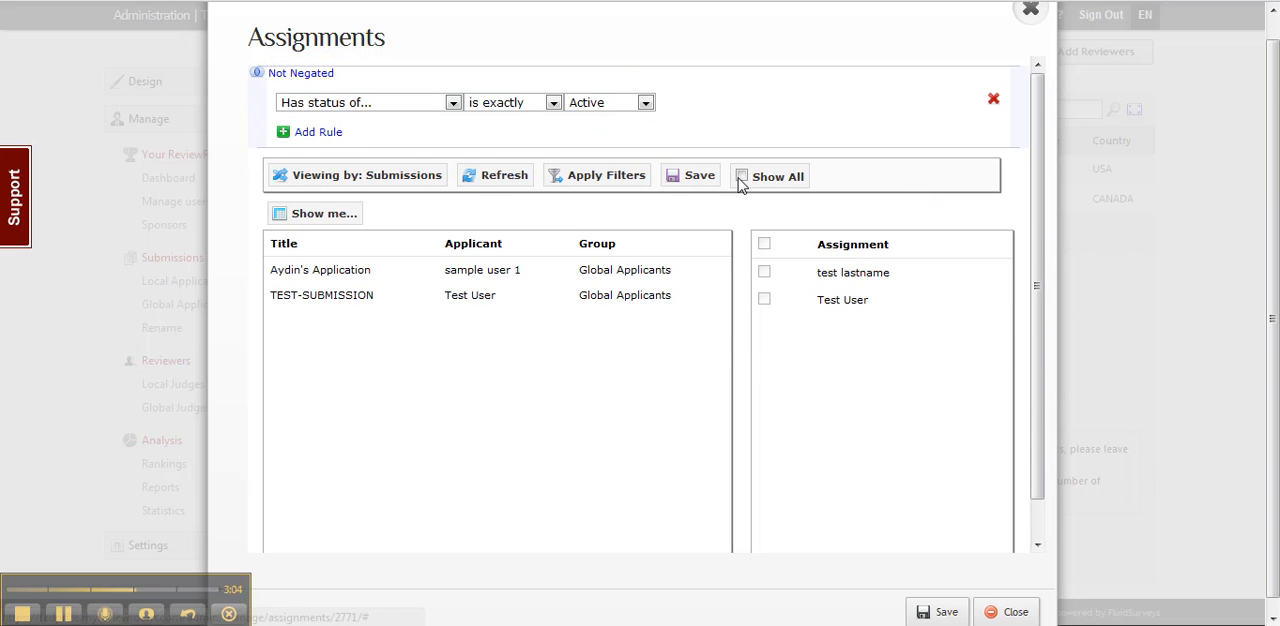
{"action": "left_click", "coordinate": [603, 176]}
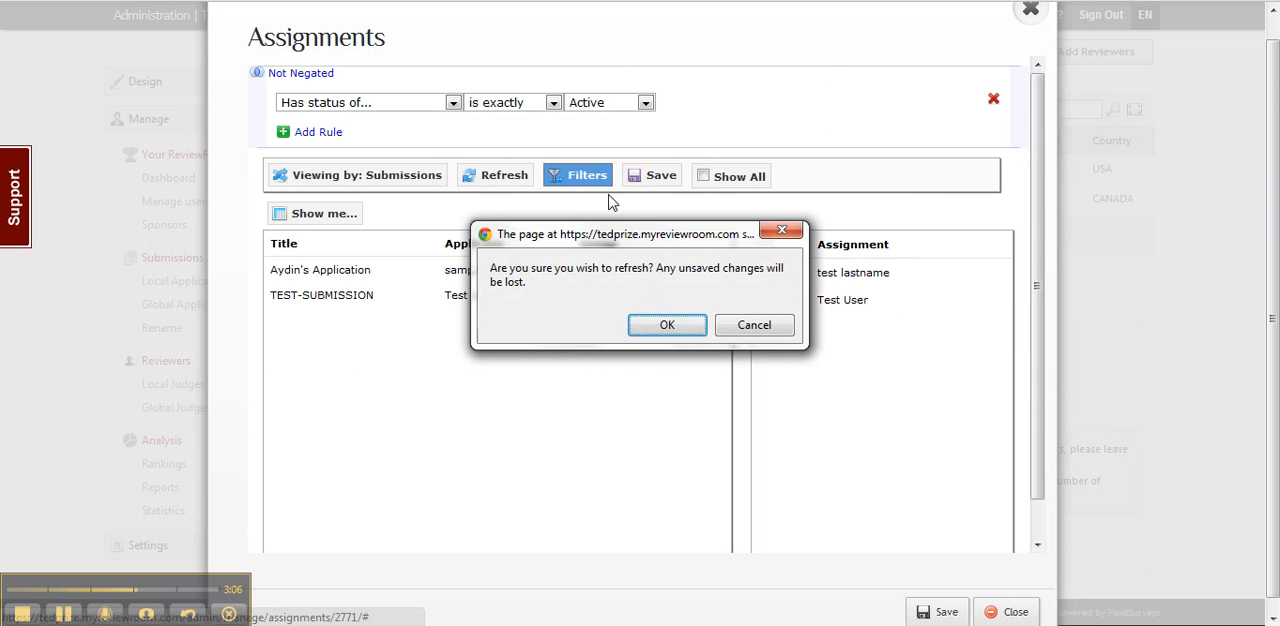
{"action": "left_click", "coordinate": [598, 324]}
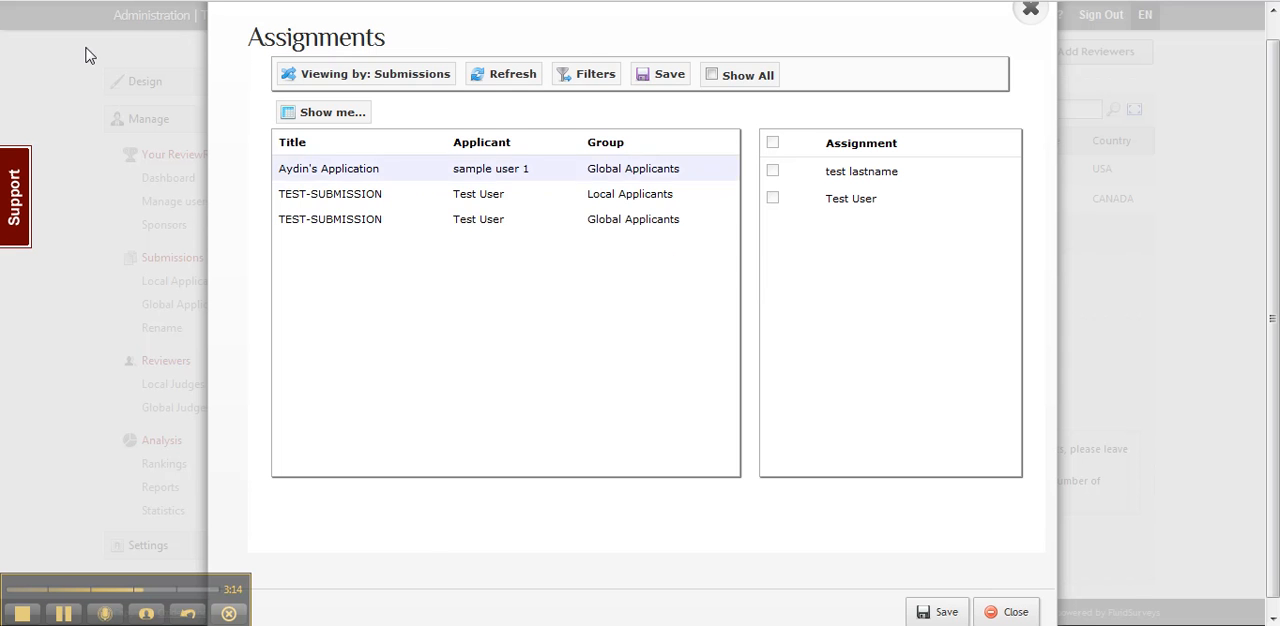
Step: Switch the assignments view to Reviewers and on to Teams, and close the assignments dialog
{"action": "left_click", "coordinate": [348, 79]}
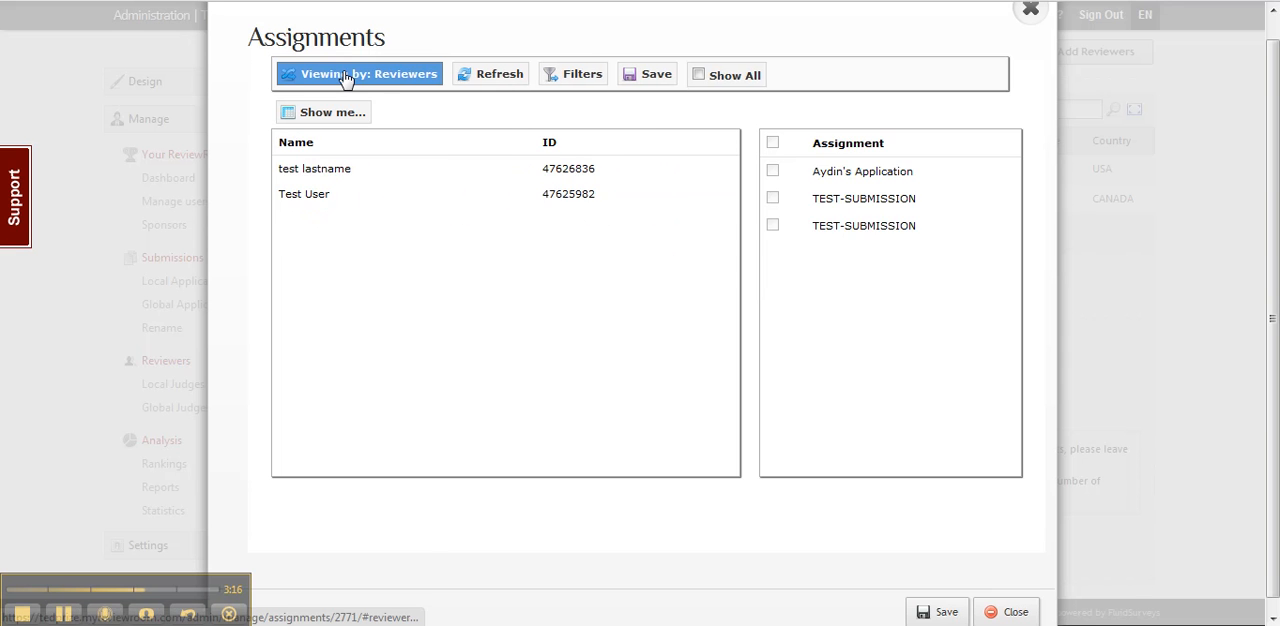
{"action": "left_click", "coordinate": [348, 79]}
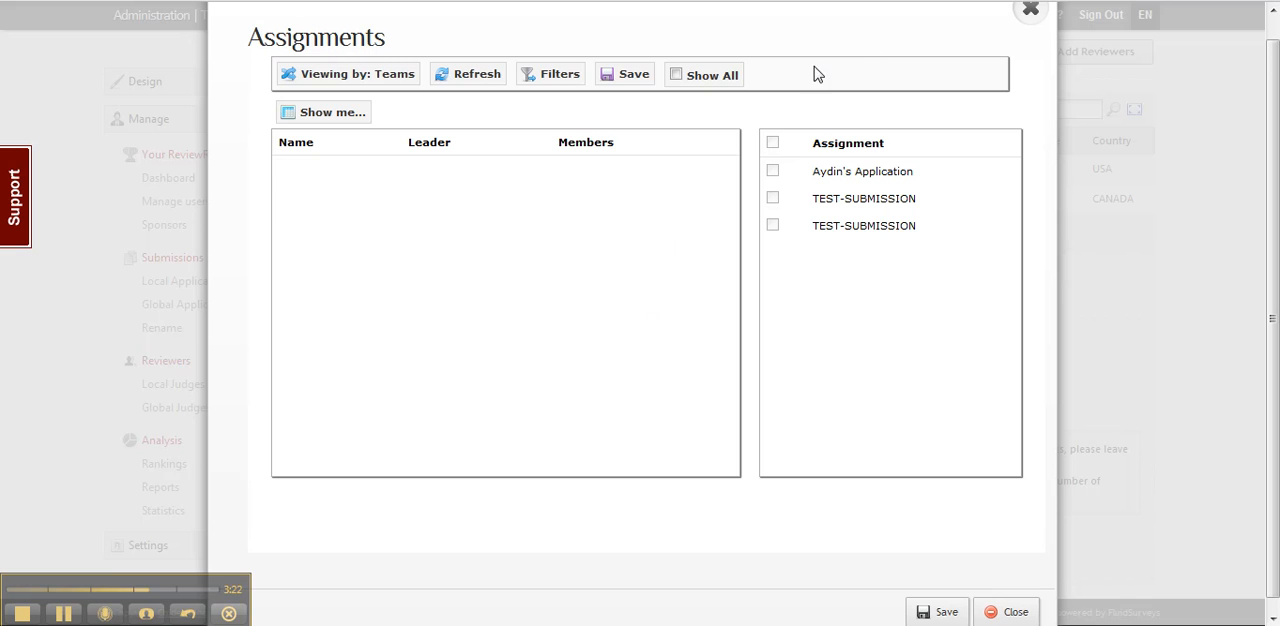
{"action": "left_click", "coordinate": [1031, 10]}
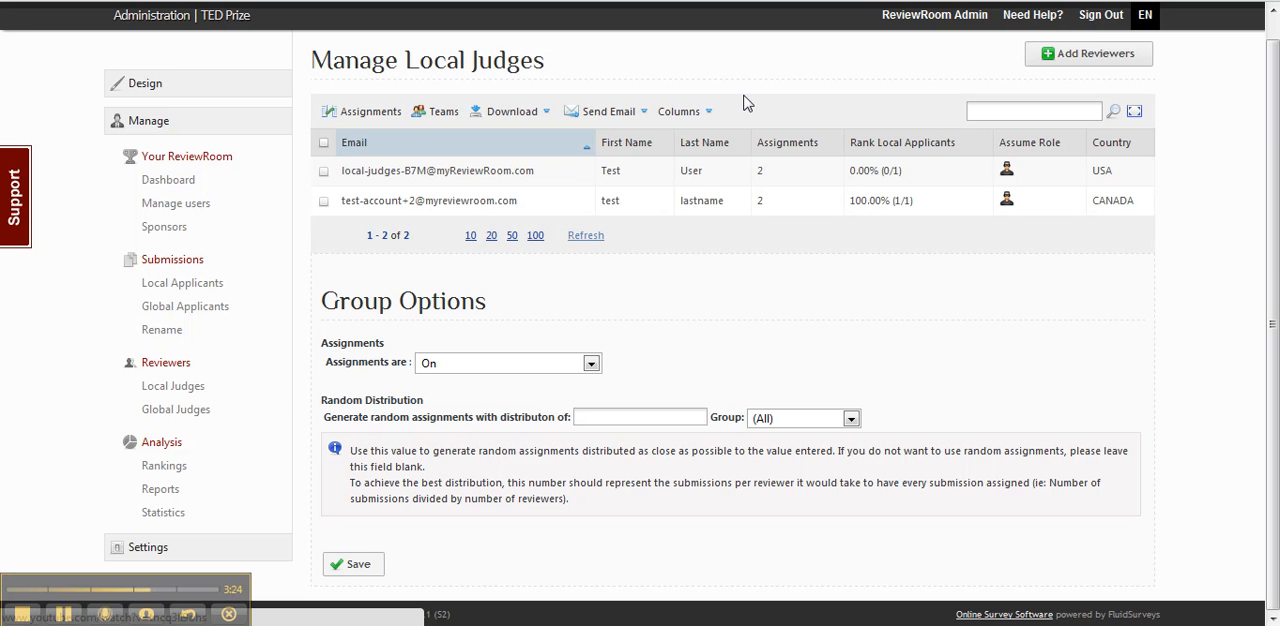
Step: Create two reviewer teams for the Local Judges named Team A and Team B
{"action": "left_click", "coordinate": [446, 113]}
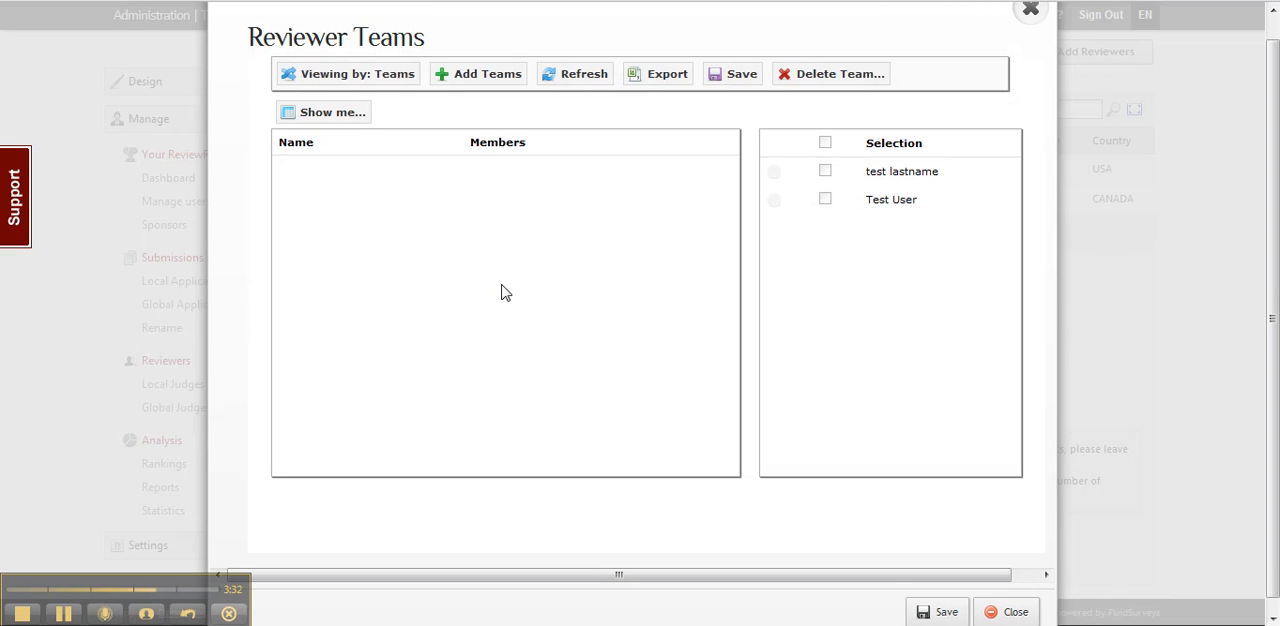
{"action": "left_click", "coordinate": [477, 76]}
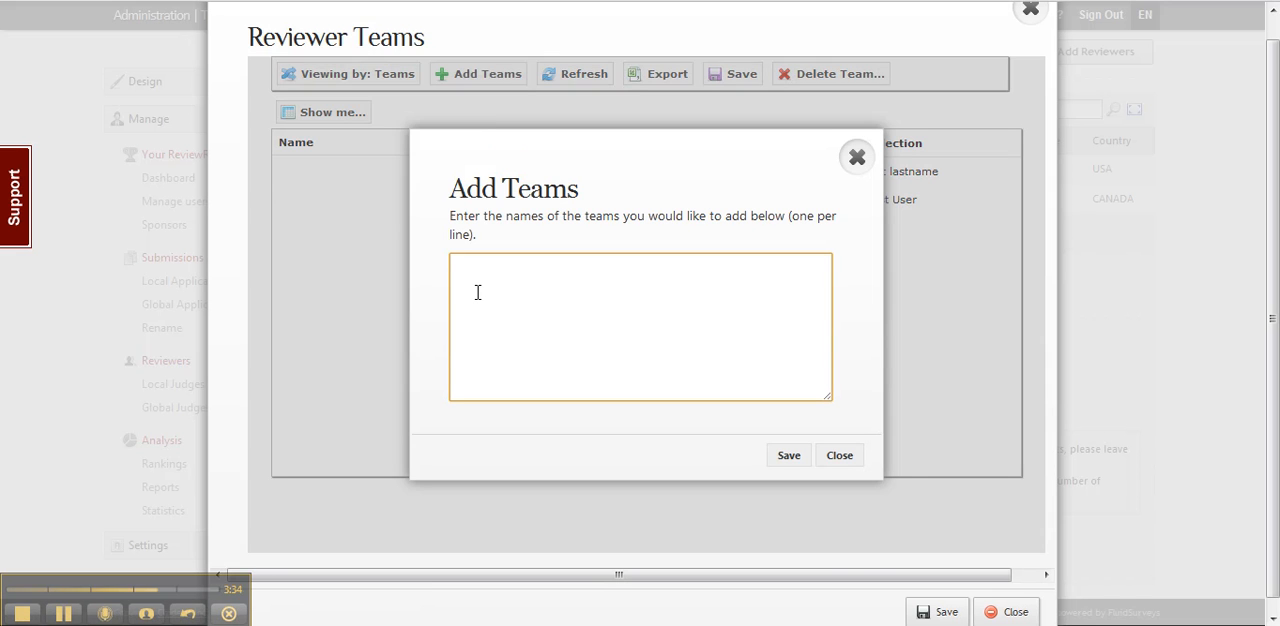
{"action": "type", "text": "Team A"}
{"action": "key", "text": "Return"}
{"action": "type", "text": "Team B"}
{"action": "left_click", "coordinate": [792, 457]}
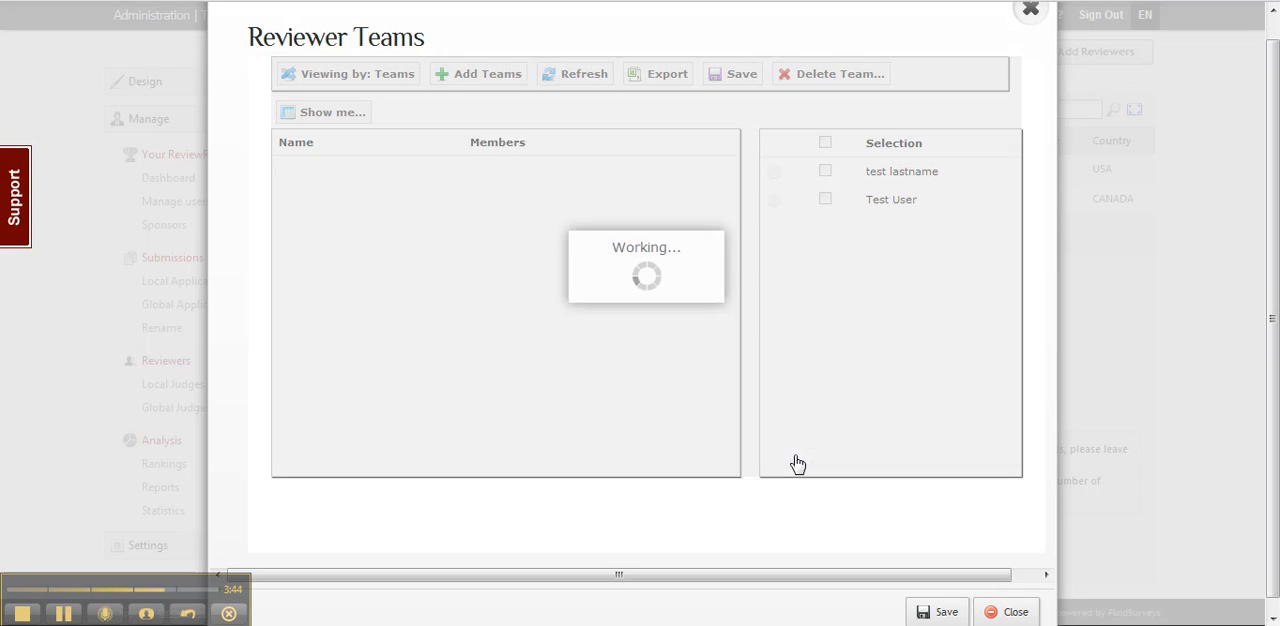
{"action": "left_click", "coordinate": [651, 322]}
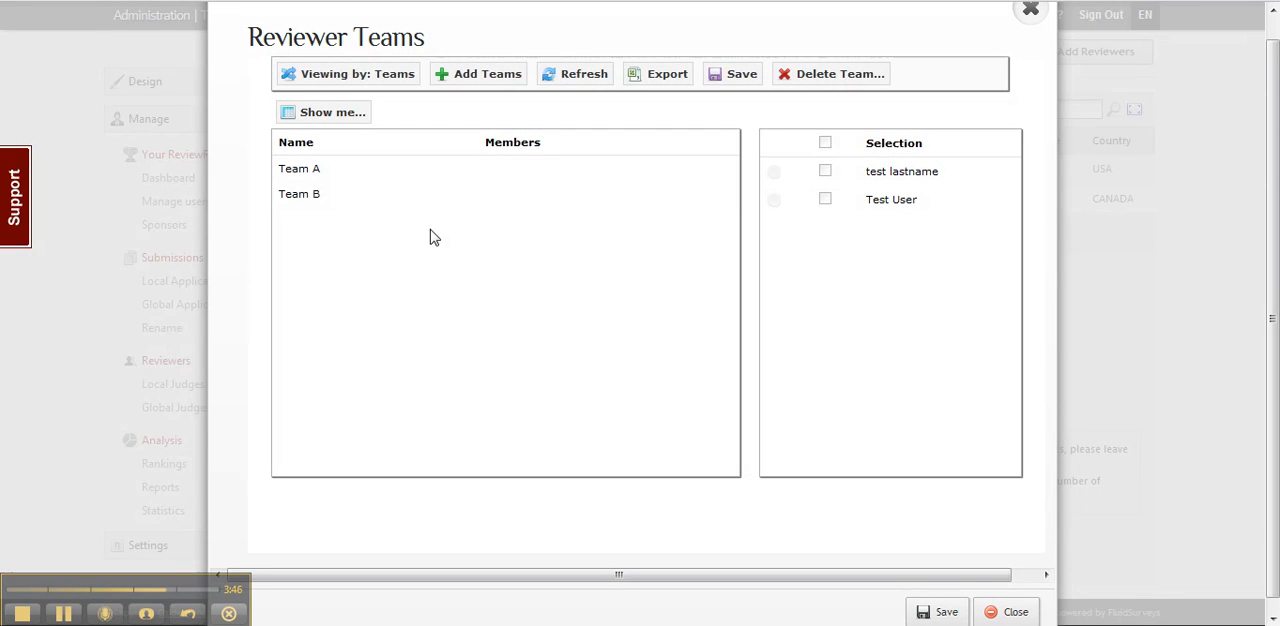
Step: Add both listed reviewers to Team A and only the second listed reviewer to Team B
{"action": "left_click", "coordinate": [313, 176]}
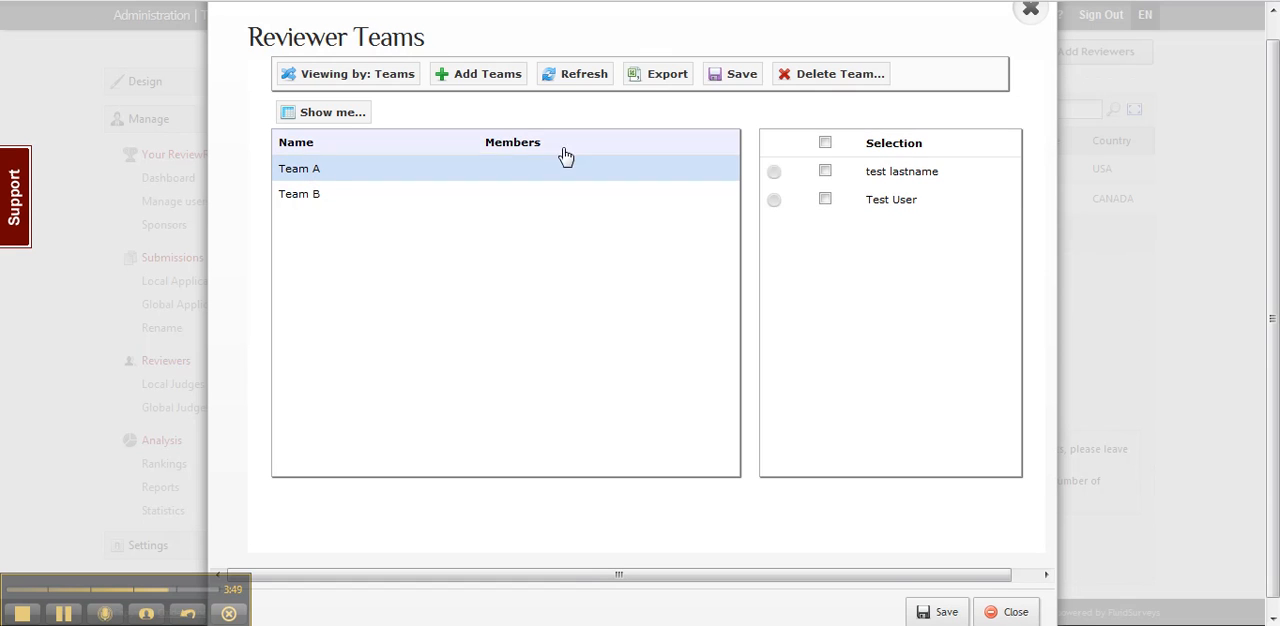
{"action": "left_click", "coordinate": [825, 172]}
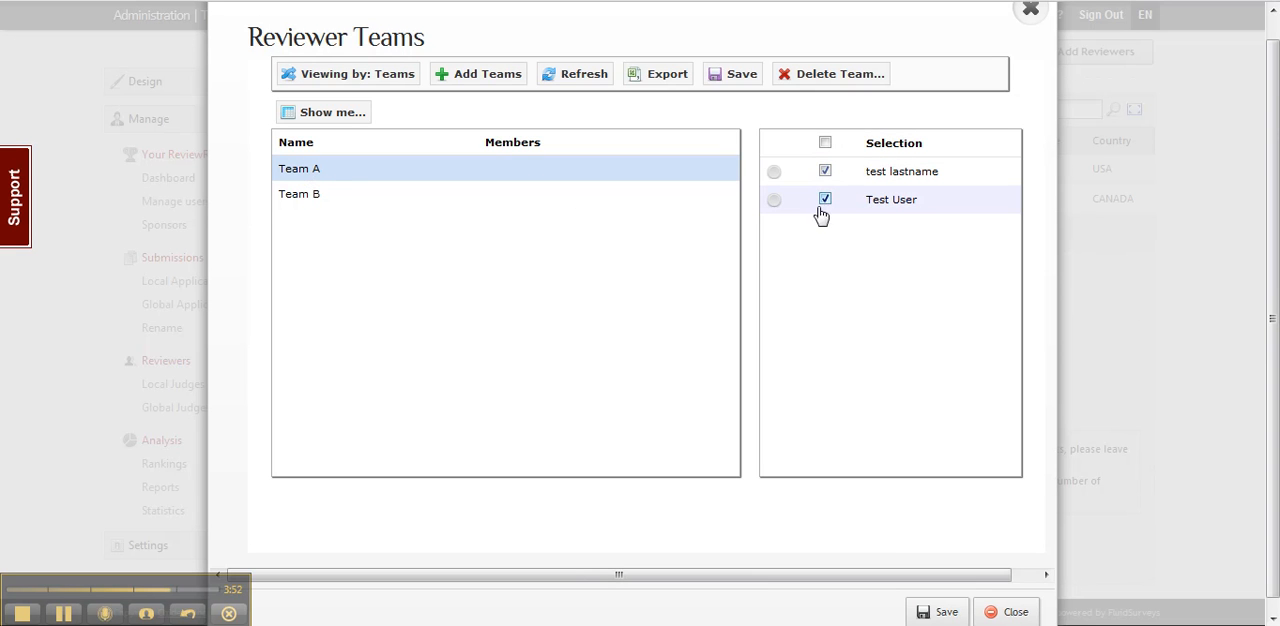
{"action": "left_click", "coordinate": [311, 197]}
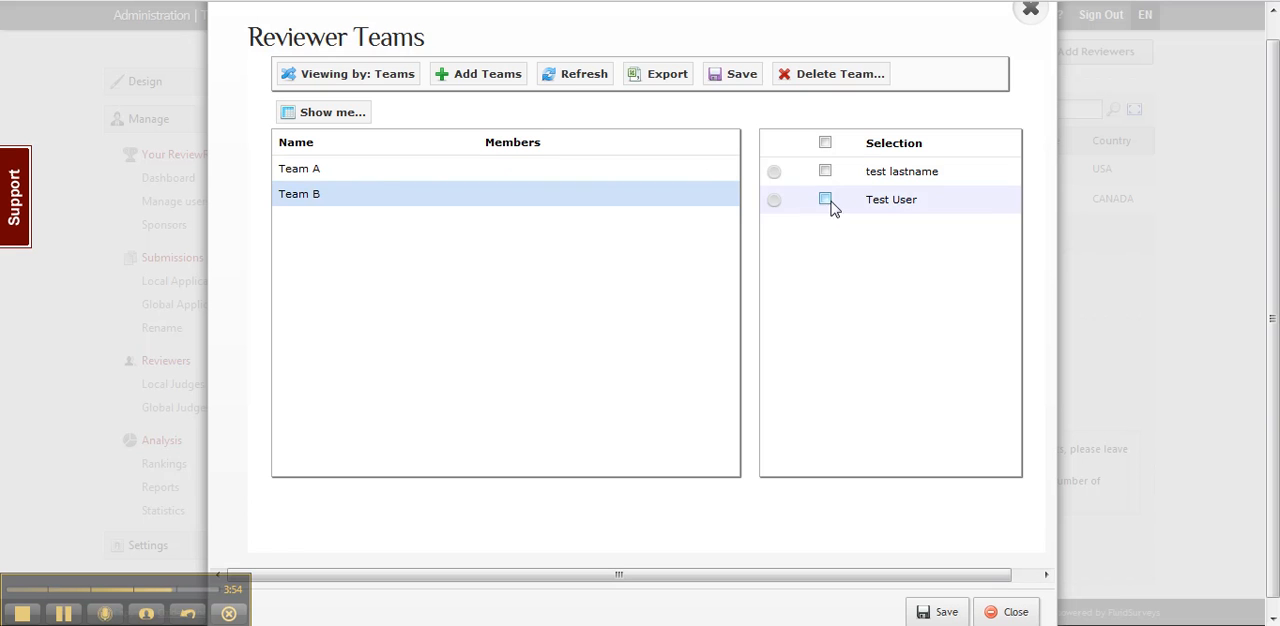
Step: Make the first listed reviewer leader of Team A and the second listed reviewer leader of Team B, and save the teams
{"action": "left_click", "coordinate": [361, 176]}
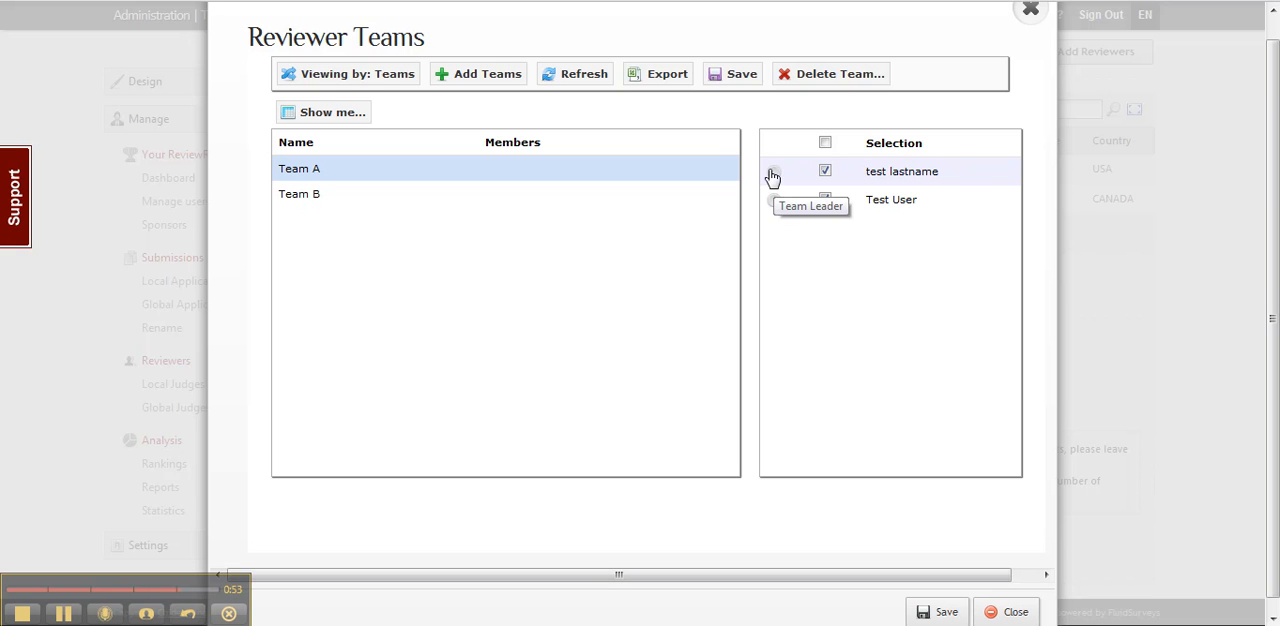
{"action": "left_click", "coordinate": [773, 172]}
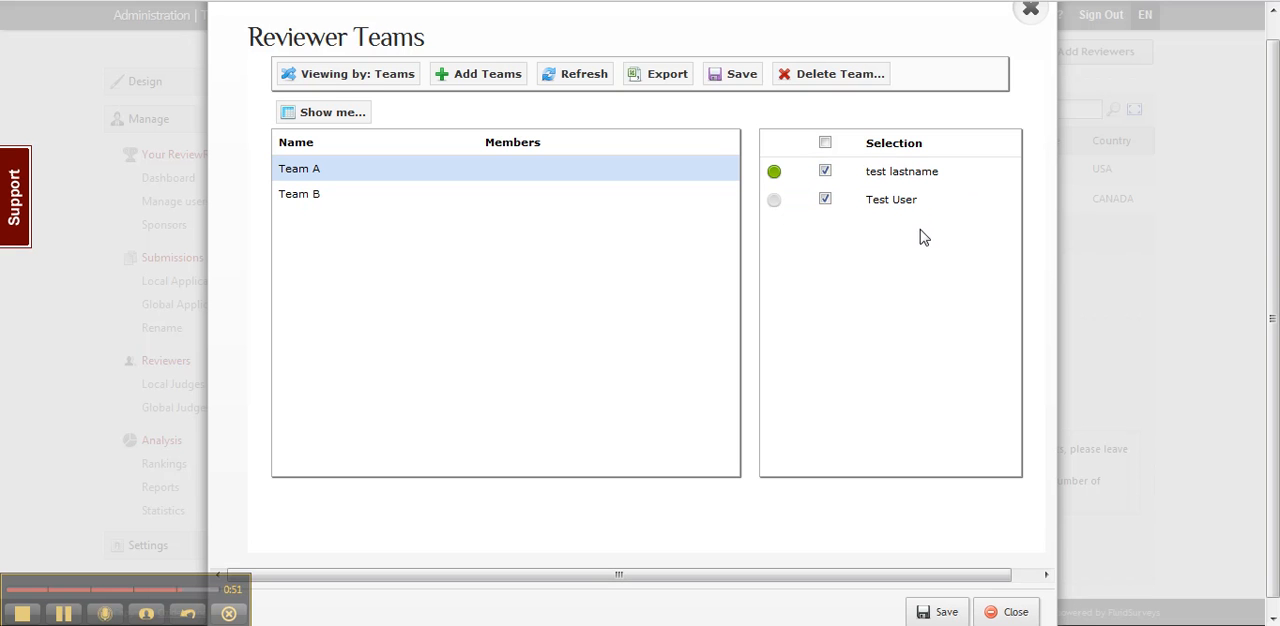
{"action": "left_click", "coordinate": [378, 194]}
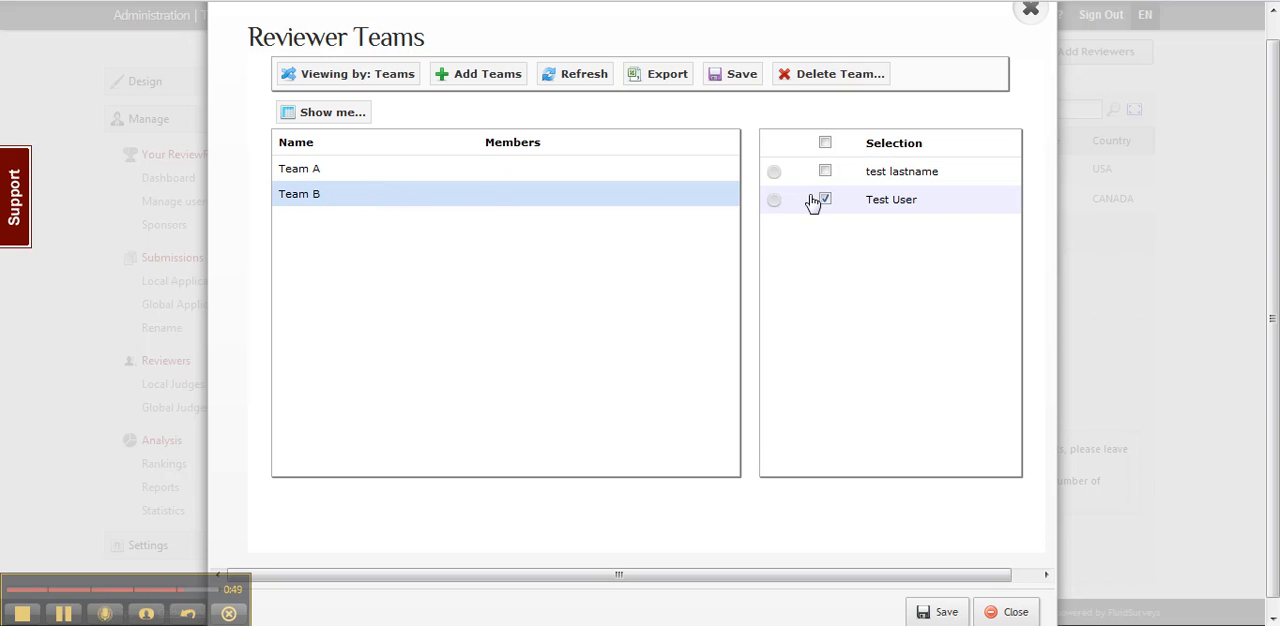
{"action": "left_click", "coordinate": [773, 201]}
{"action": "left_click", "coordinate": [935, 612]}
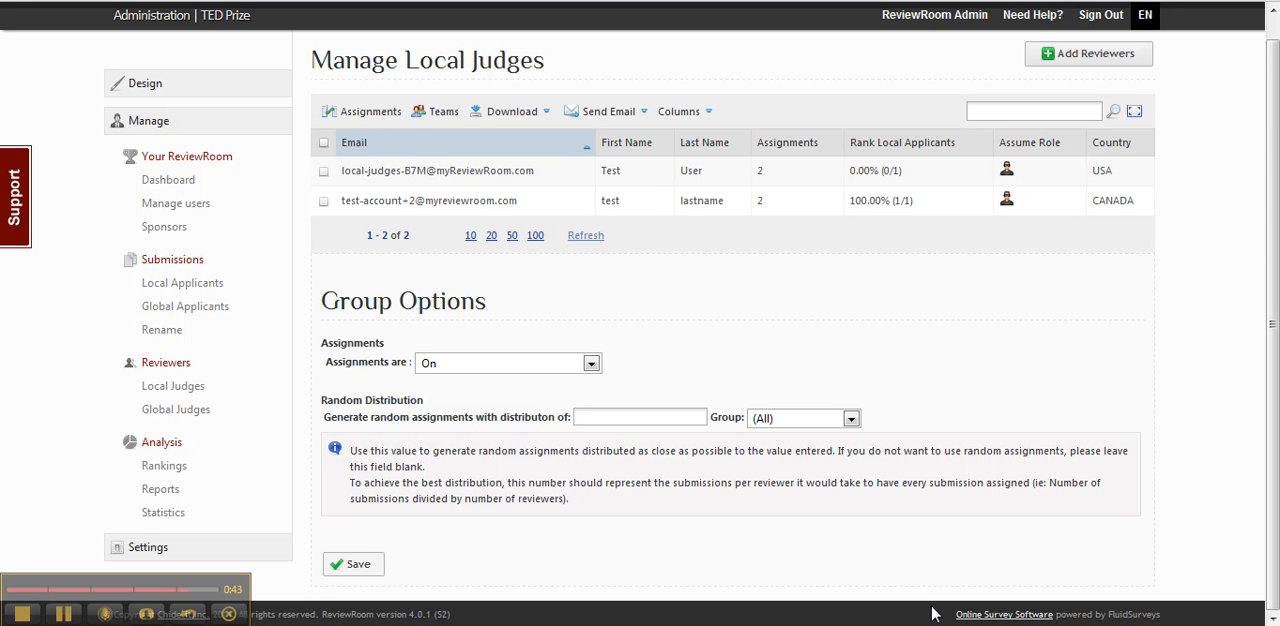
Step: Show the Teams and Teams Led columns in the Local Judges table
{"action": "left_click", "coordinate": [680, 111]}
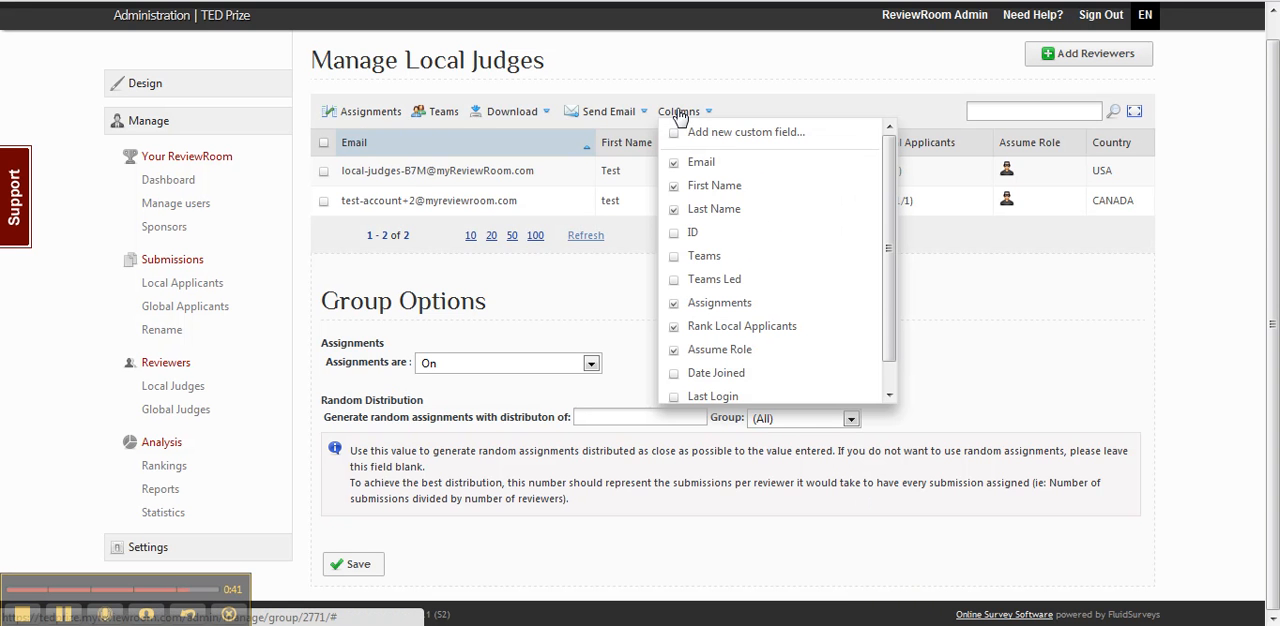
{"action": "left_click", "coordinate": [673, 256]}
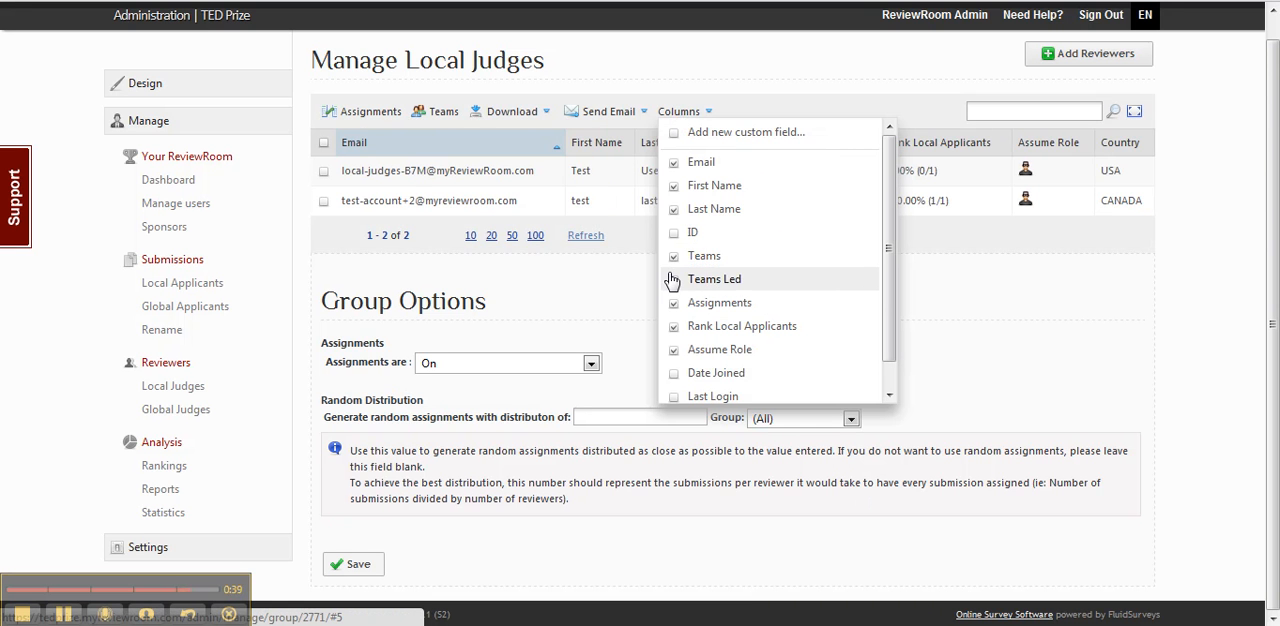
{"action": "left_click", "coordinate": [673, 280]}
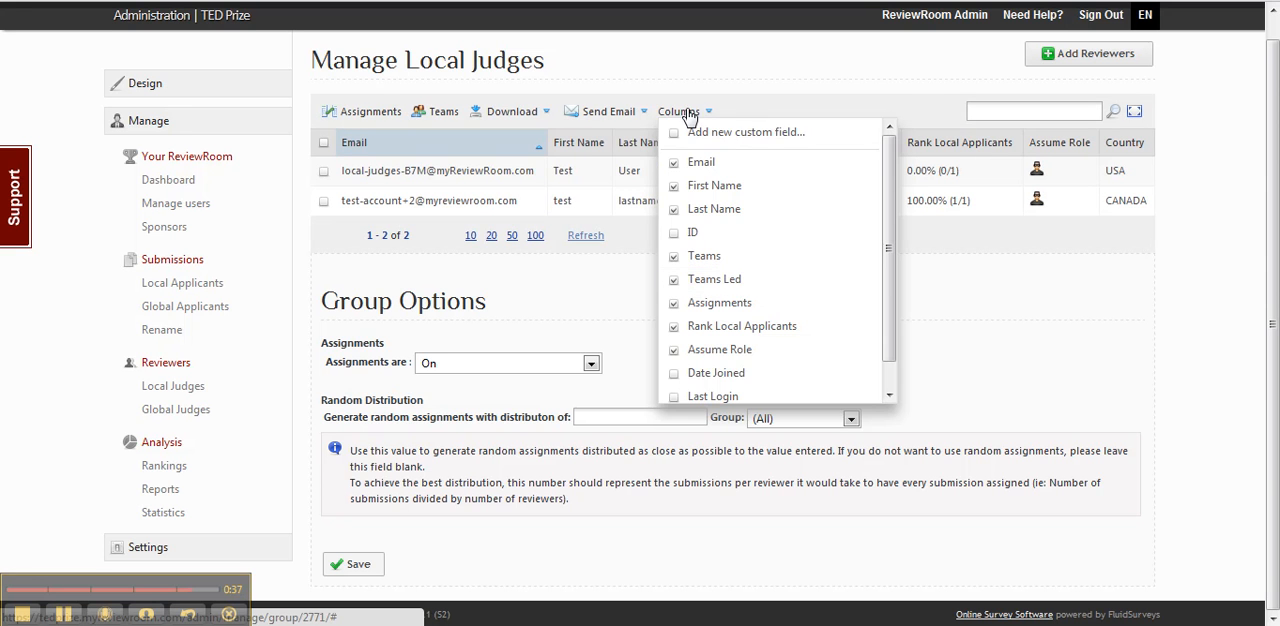
{"action": "left_click", "coordinate": [682, 111]}
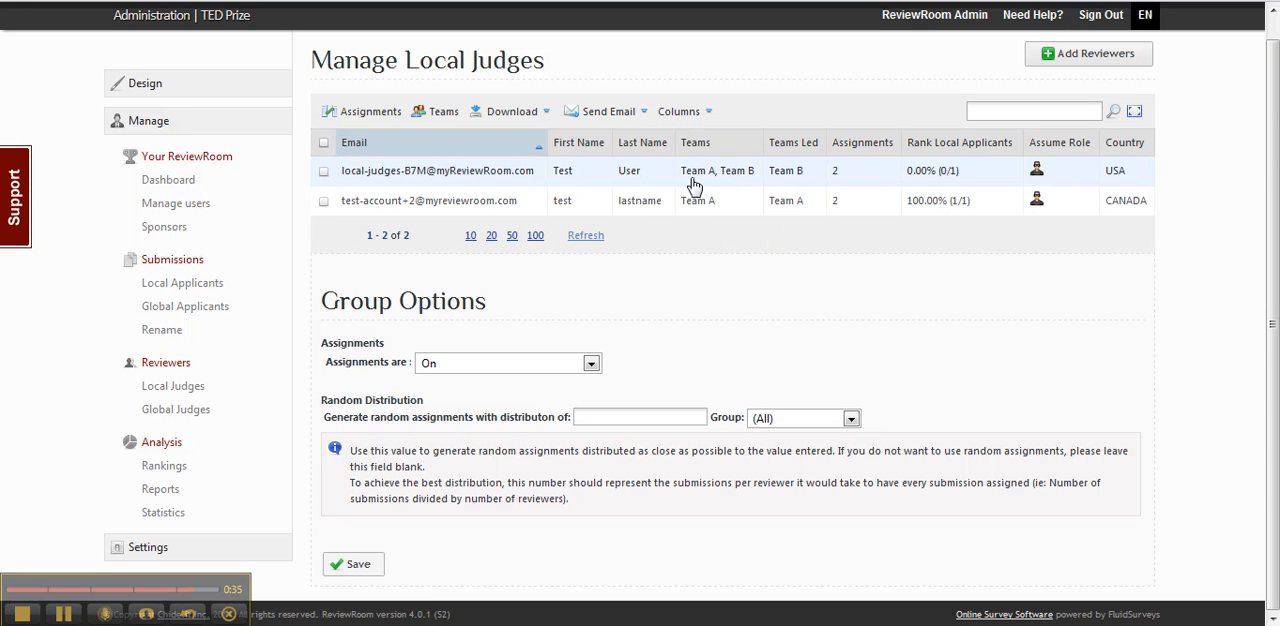